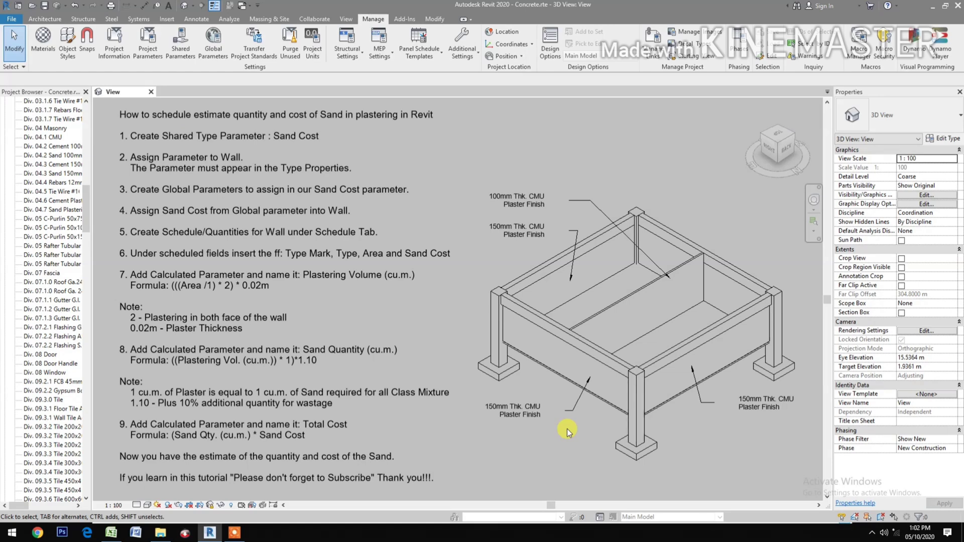
Start a new shared parameter named 'Sand Cost' in the Tutorial group
click(190, 138)
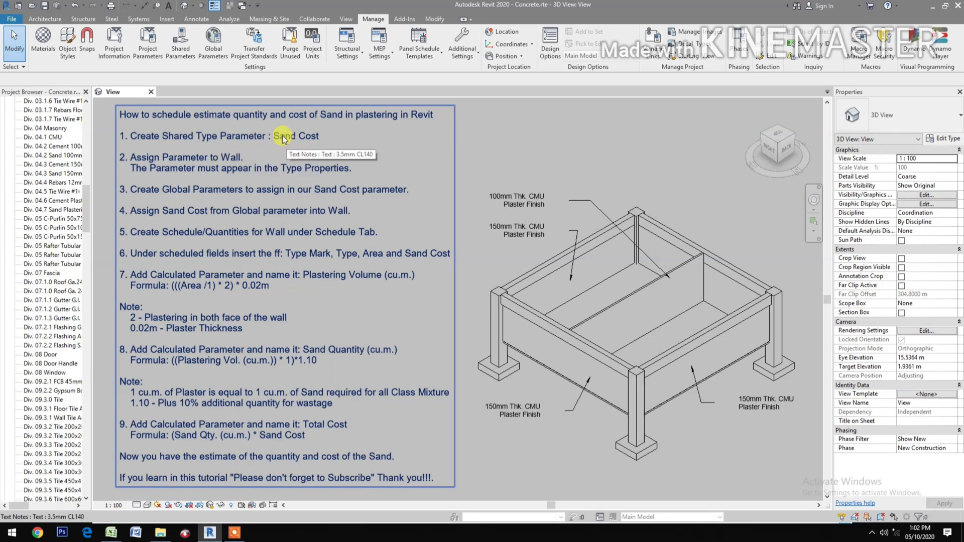
click(182, 58)
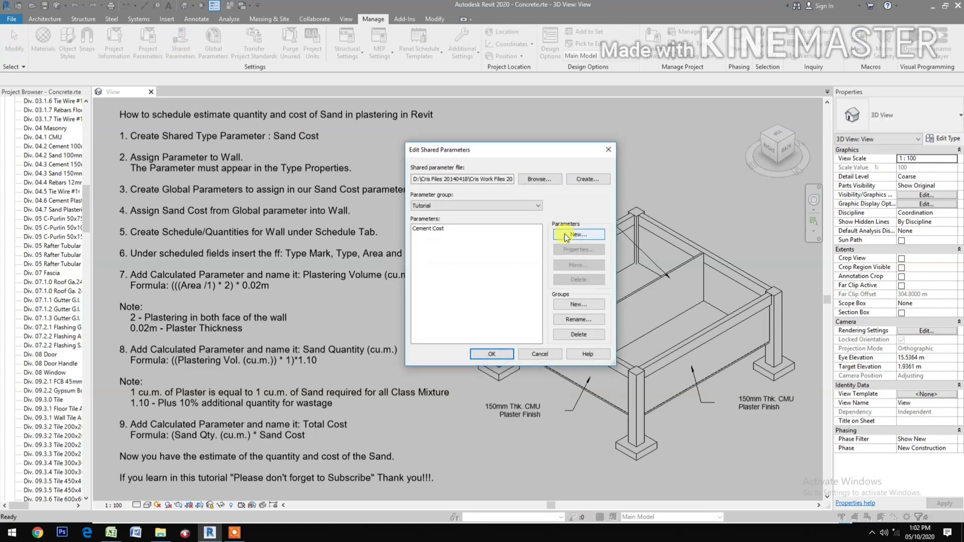
click(565, 233)
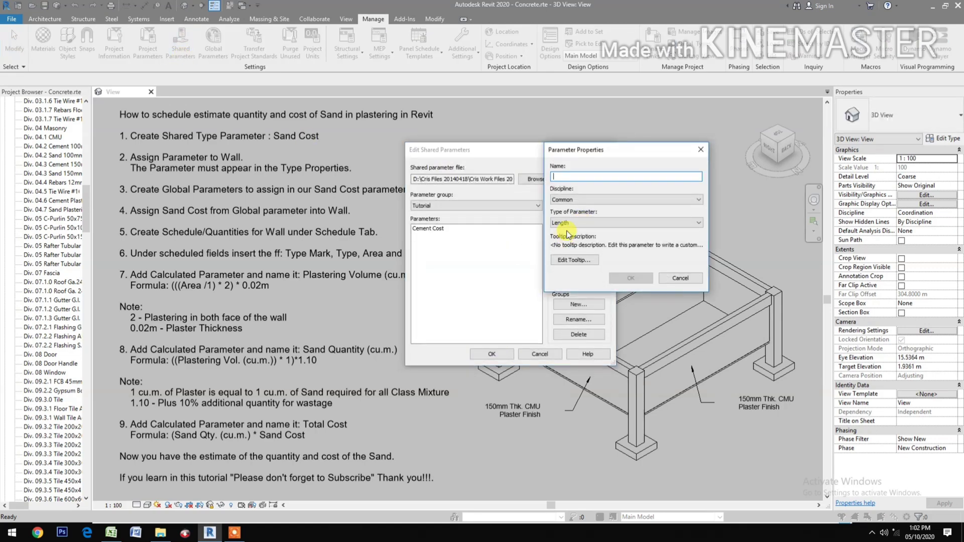
text(Sand Cost)
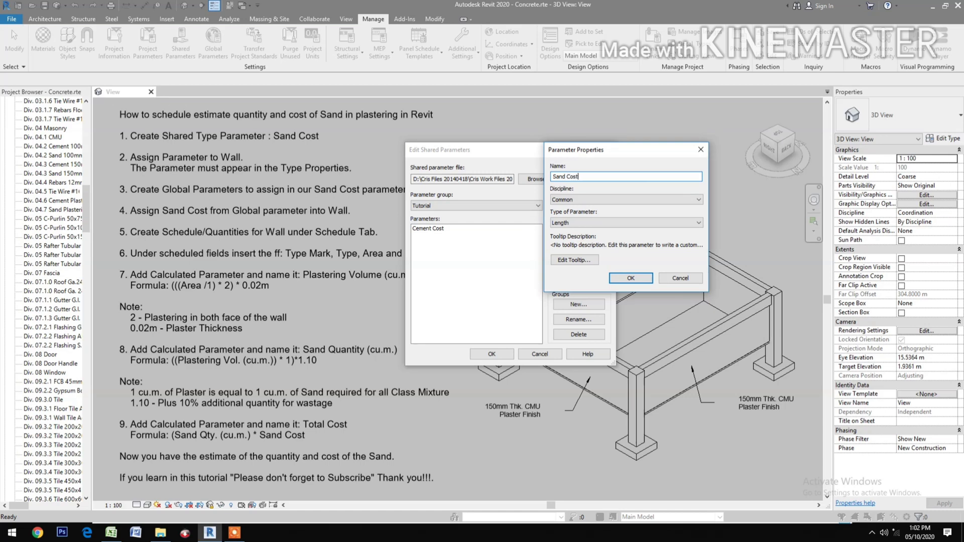
Make Sand Cost a Currency-type parameter and close the Shared Parameters editor
click(594, 224)
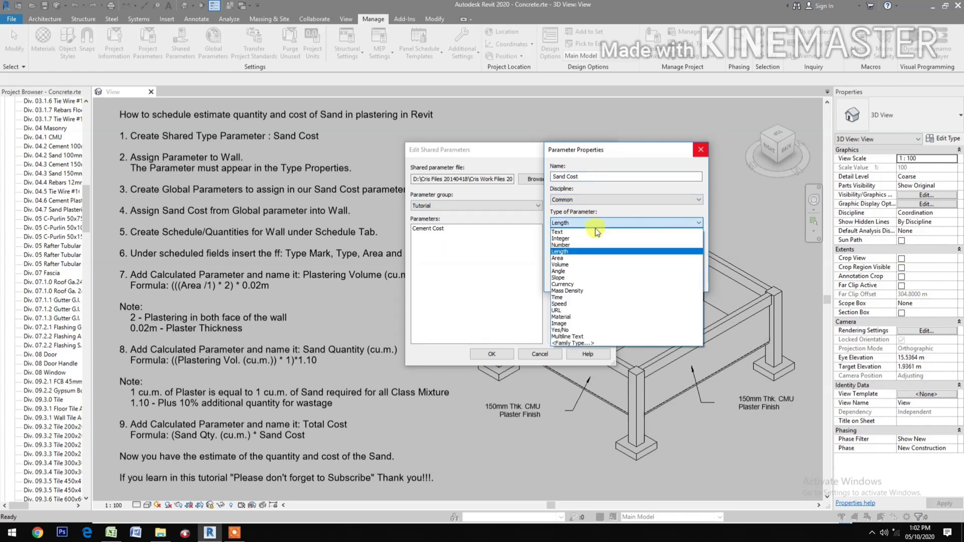
click(565, 284)
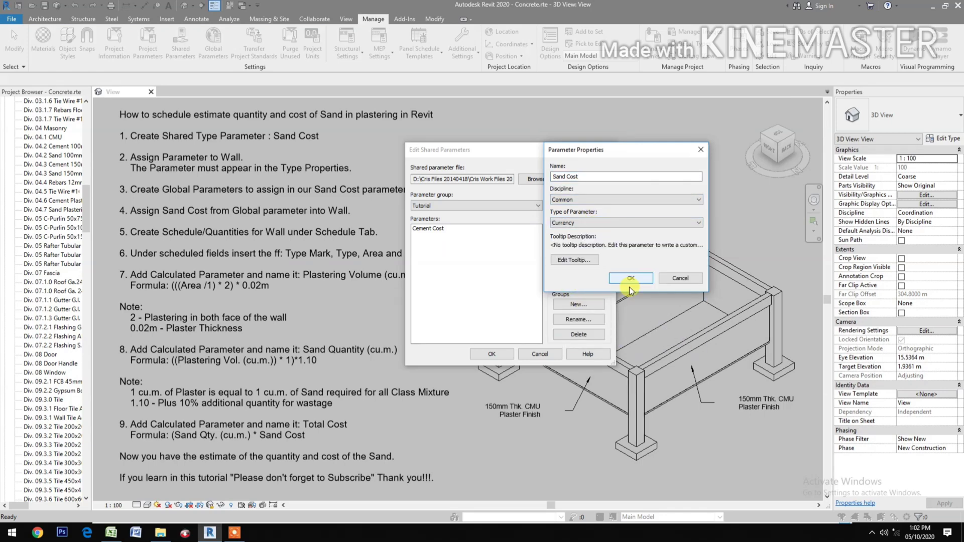
click(631, 279)
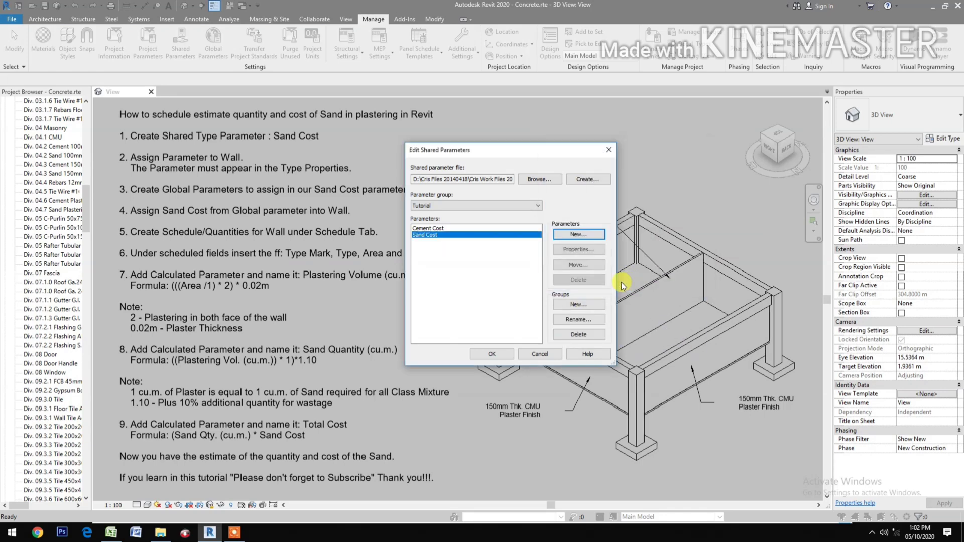
click(492, 356)
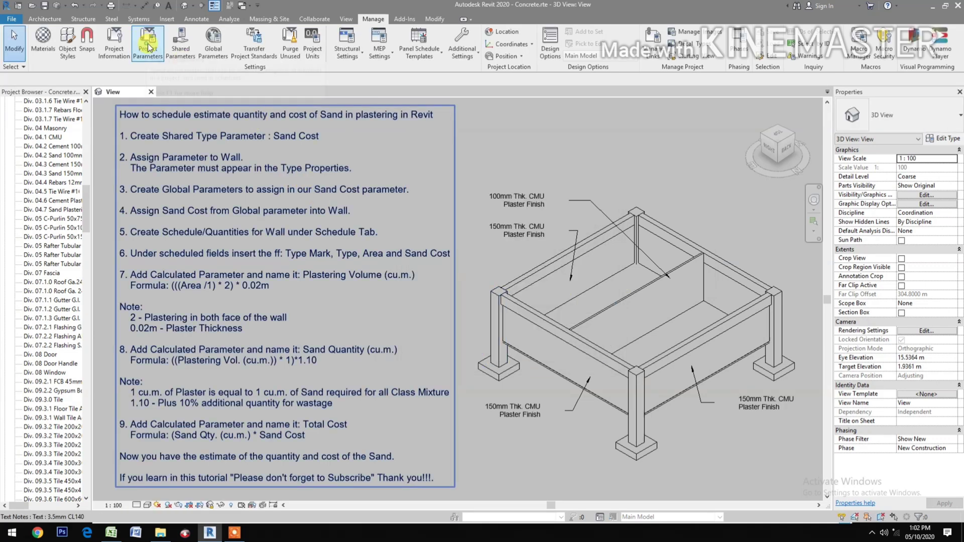
Add a project parameter based on the shared parameter Sand Cost
click(149, 46)
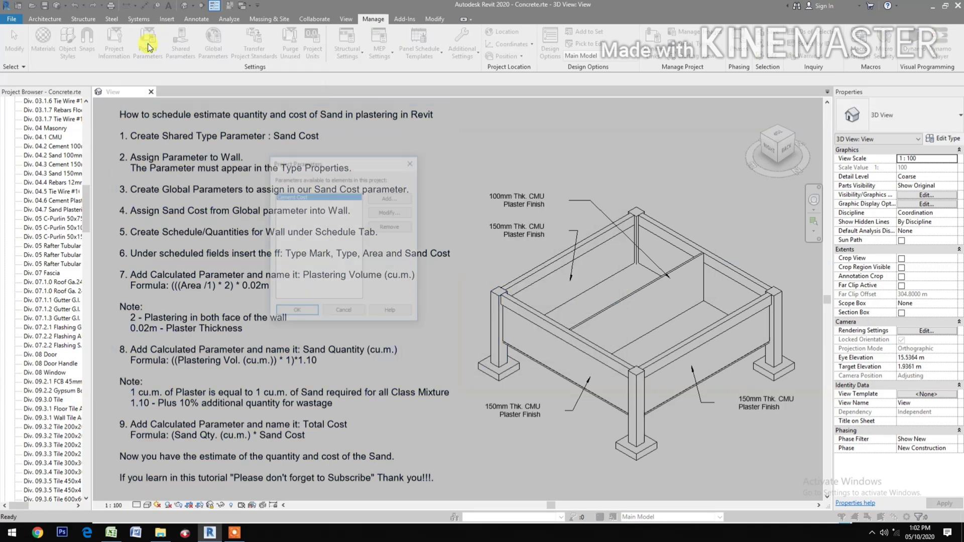
click(392, 197)
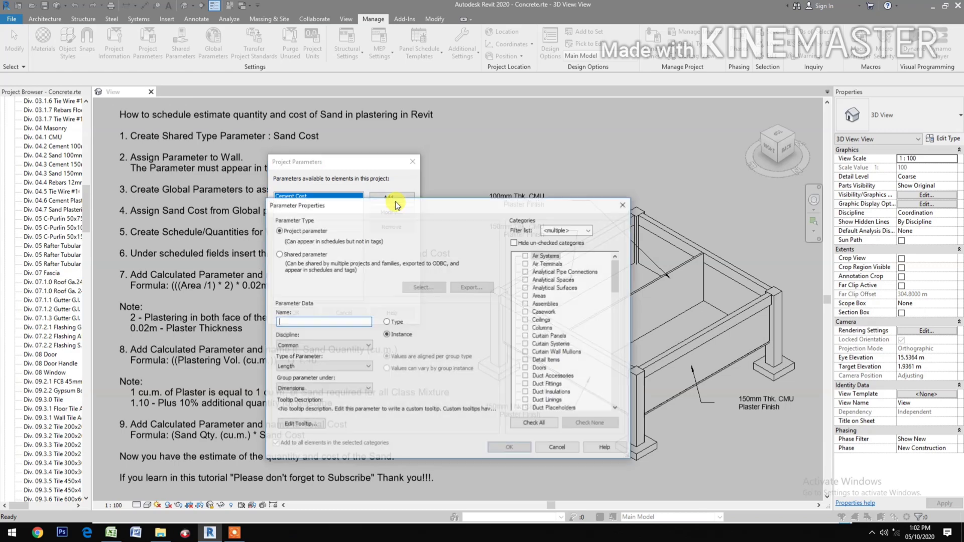
click(314, 254)
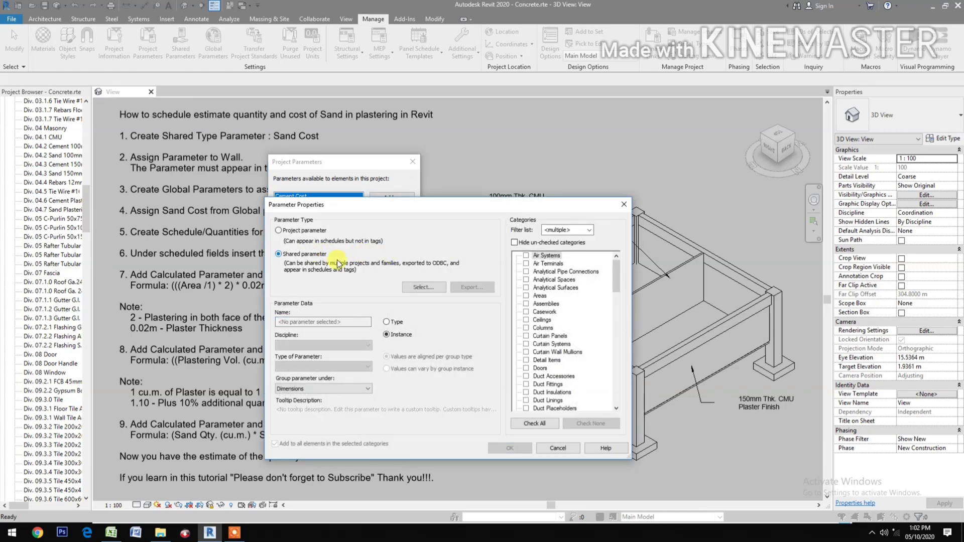
click(424, 287)
click(363, 210)
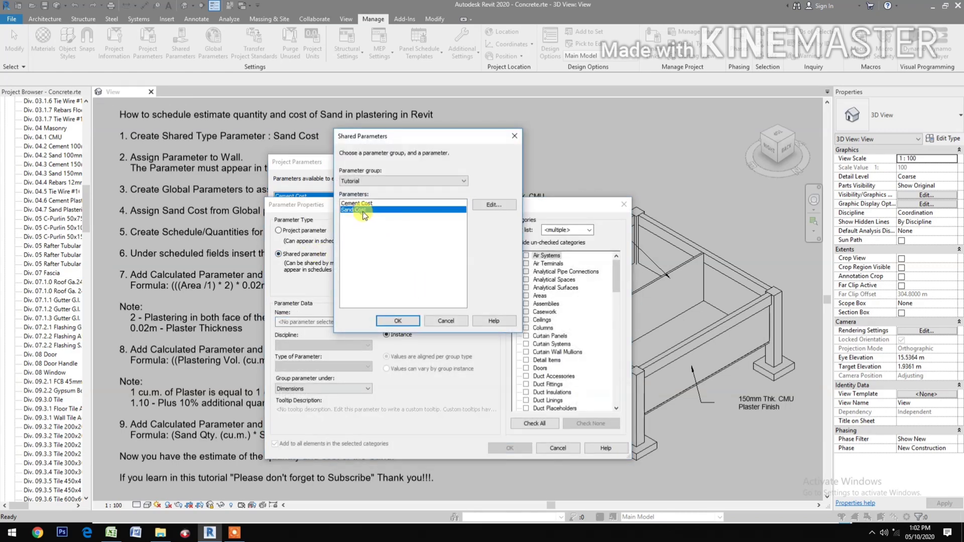
click(392, 321)
Make Sand Cost a type parameter under Identity Data, applied to the Walls category
click(387, 323)
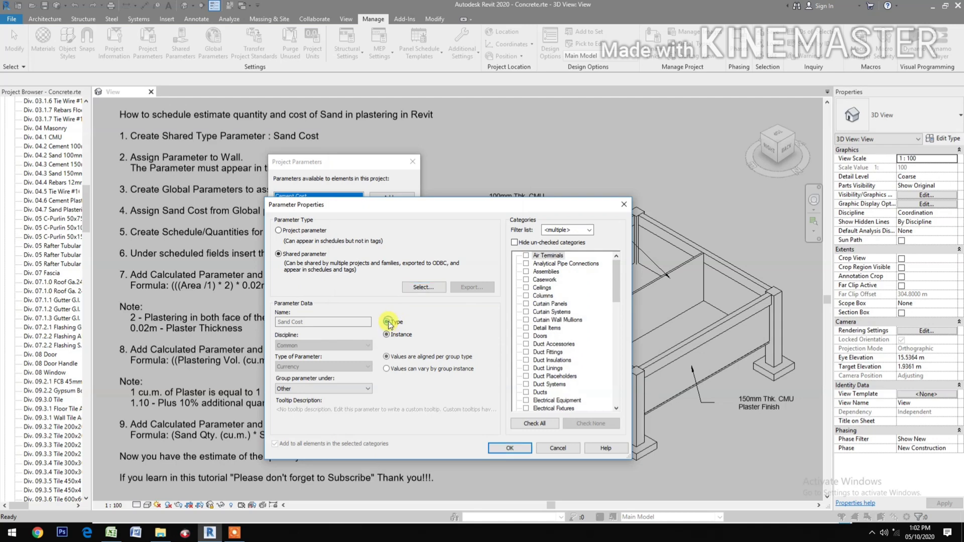
click(338, 390)
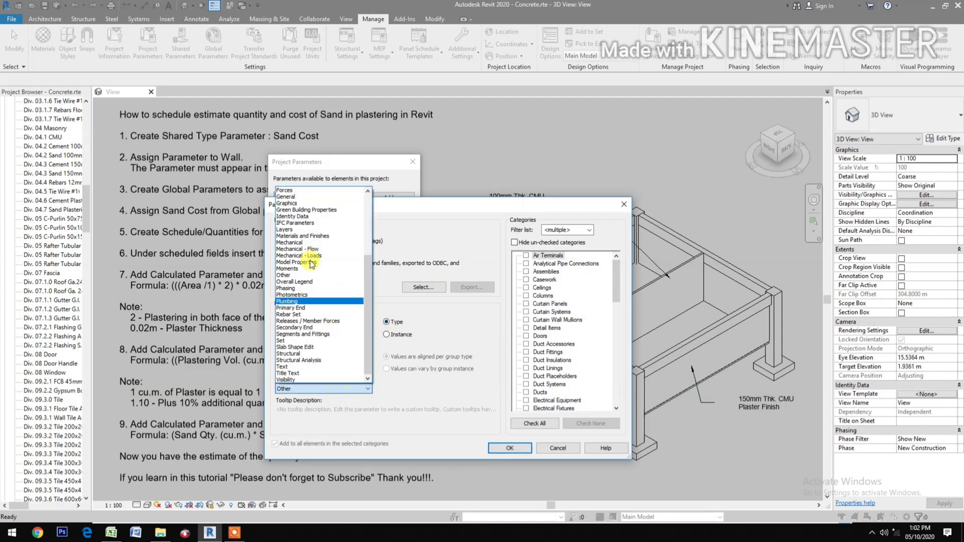
click(293, 216)
scroll(555, 336, down, 10)
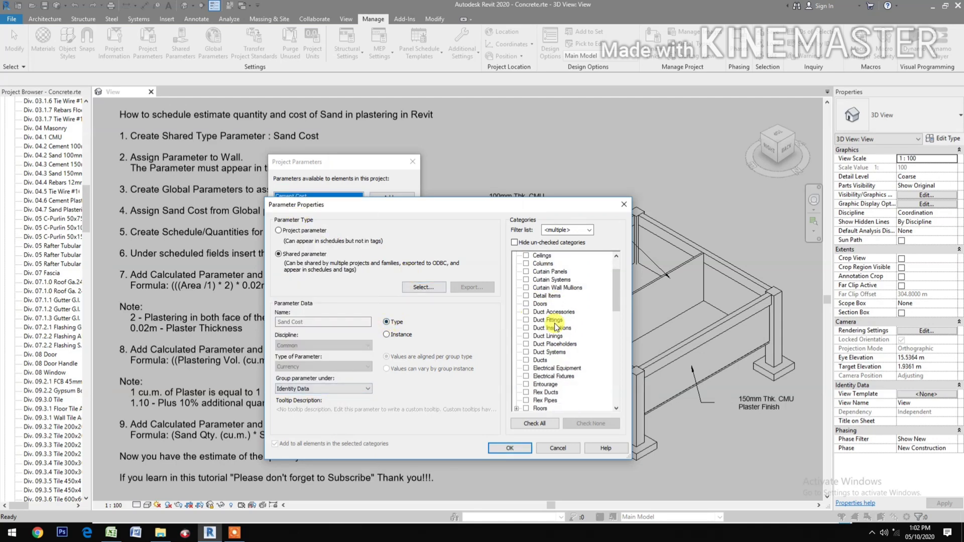
scroll(557, 347, down, 5)
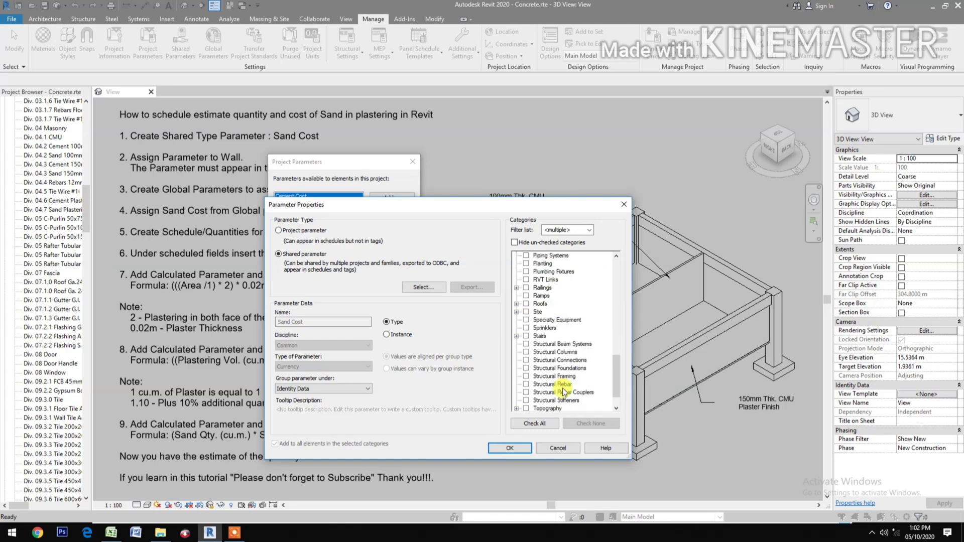
click(526, 392)
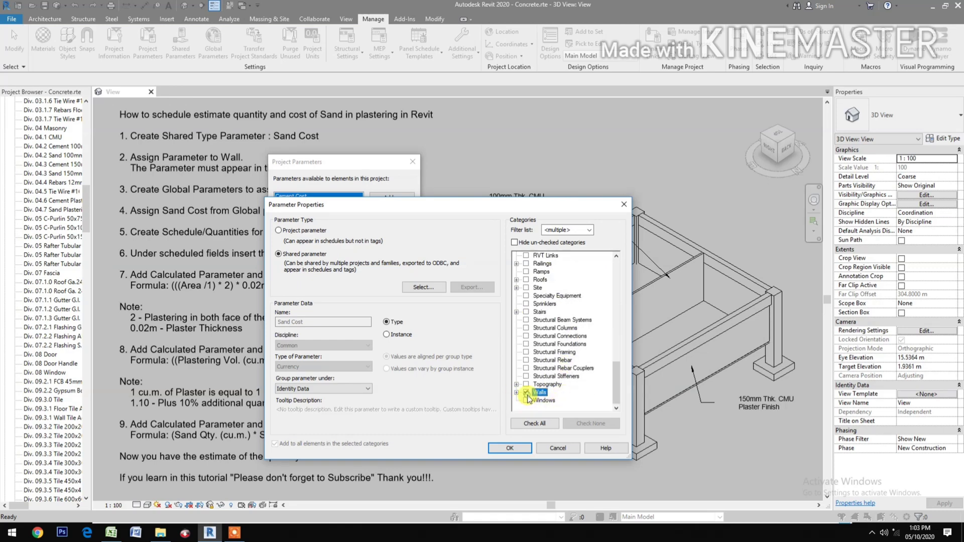
click(511, 448)
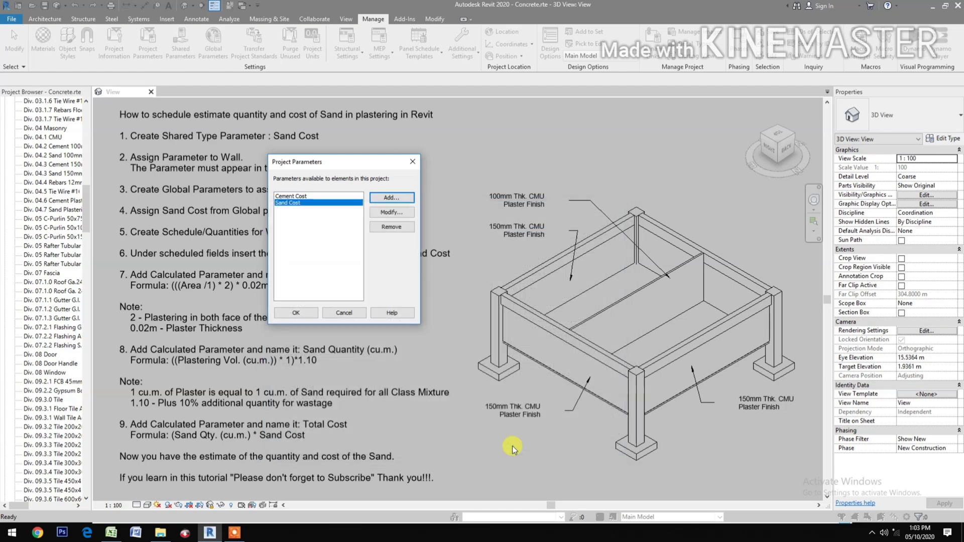
Create a Currency-type Sand Cost global parameter grouped under Identity Data
click(304, 313)
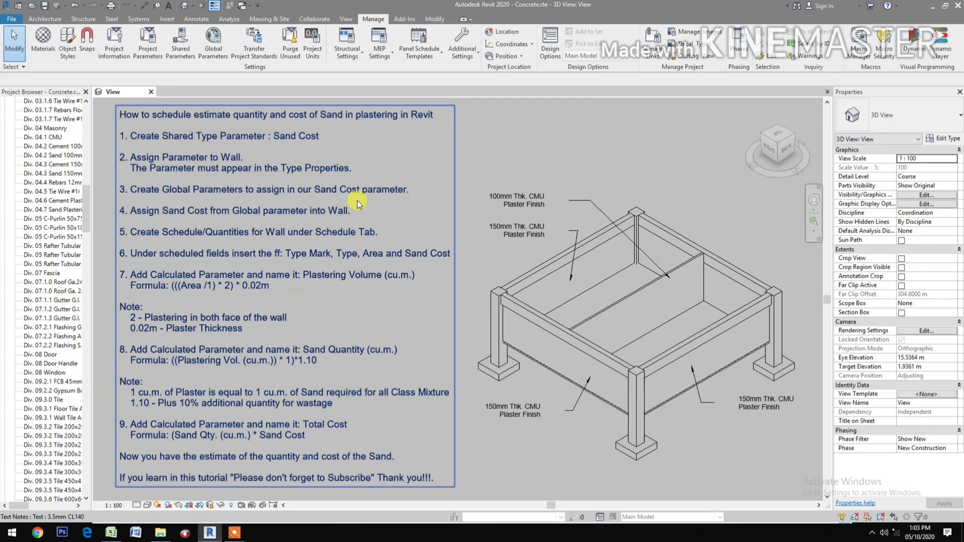
click(226, 54)
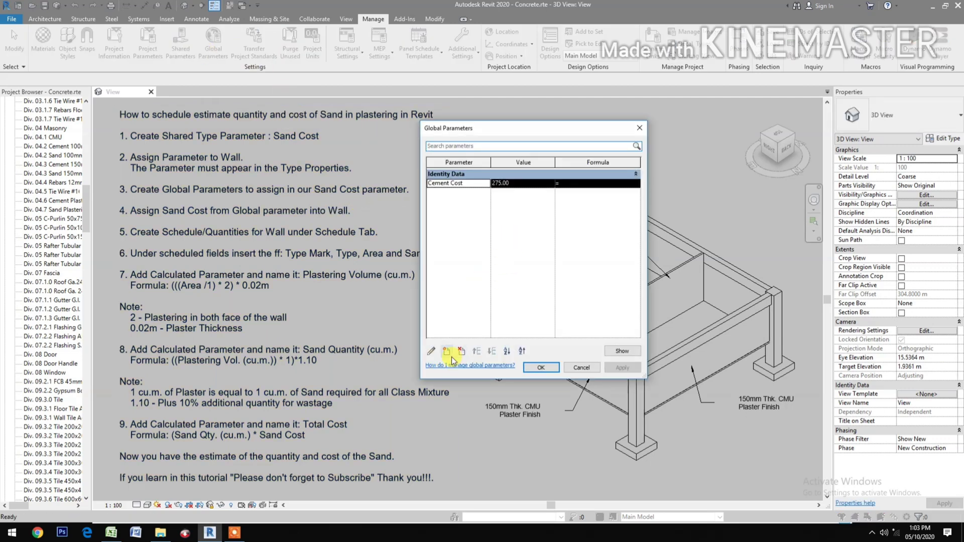
click(448, 353)
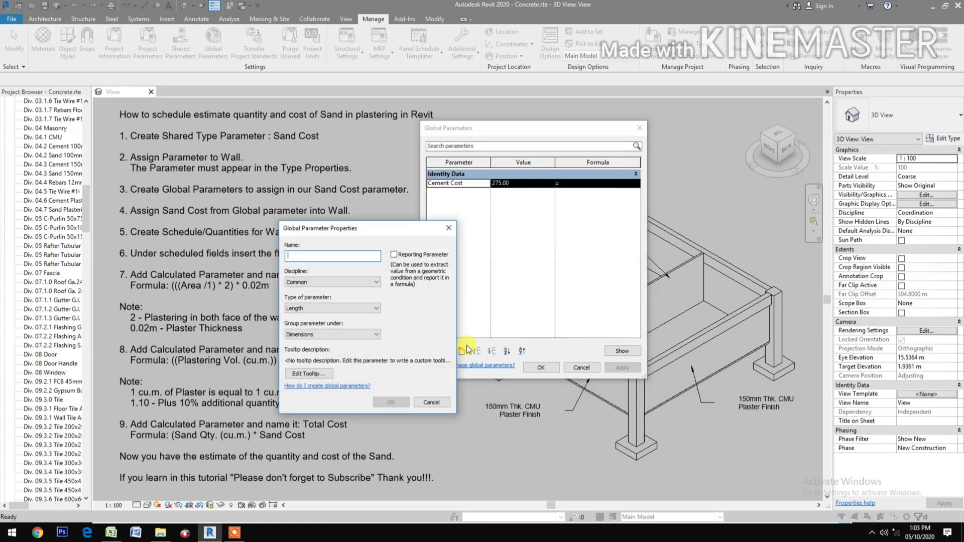
text(Sand Cost)
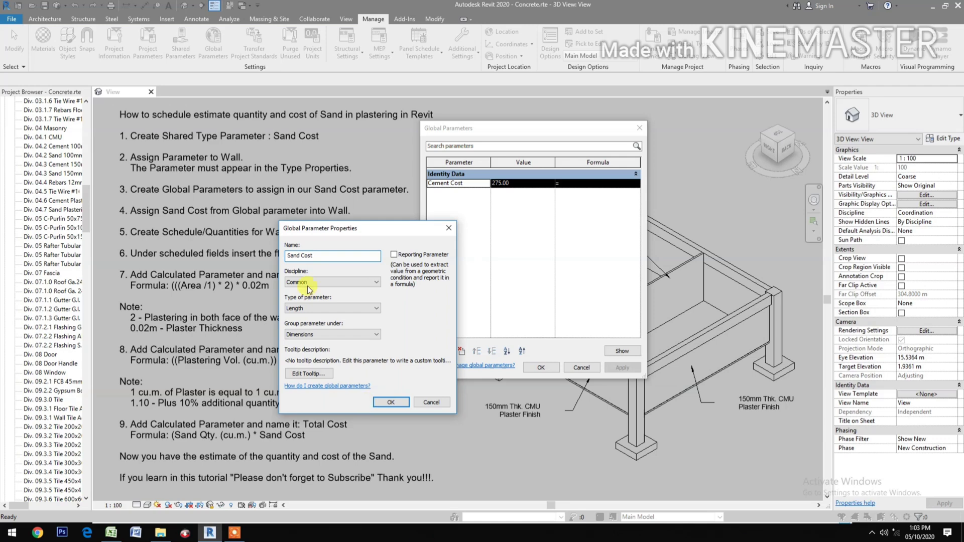
click(344, 309)
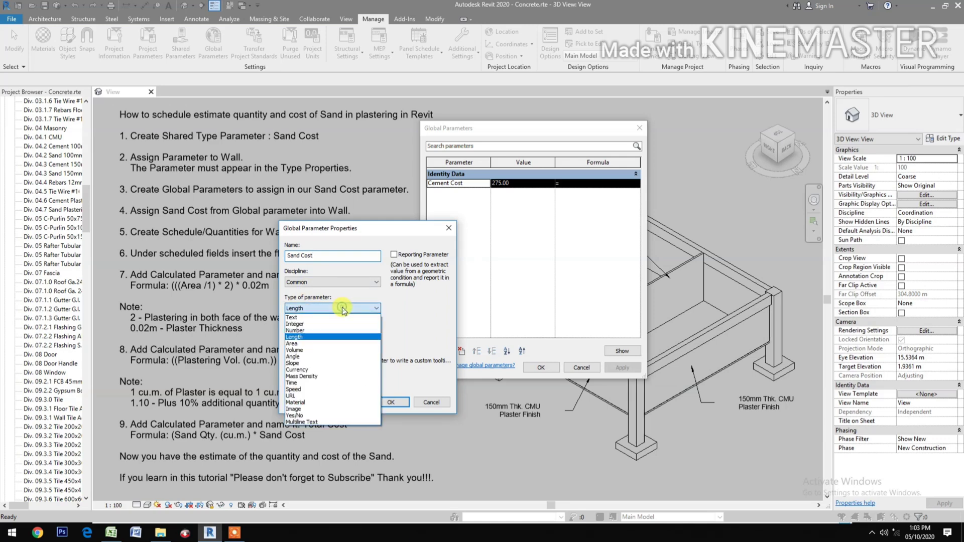
click(327, 373)
click(332, 335)
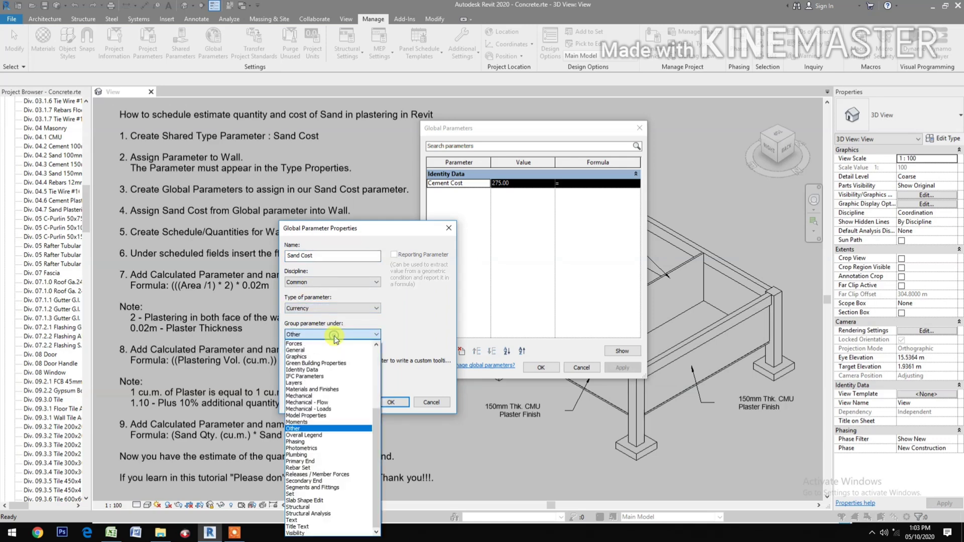
click(326, 369)
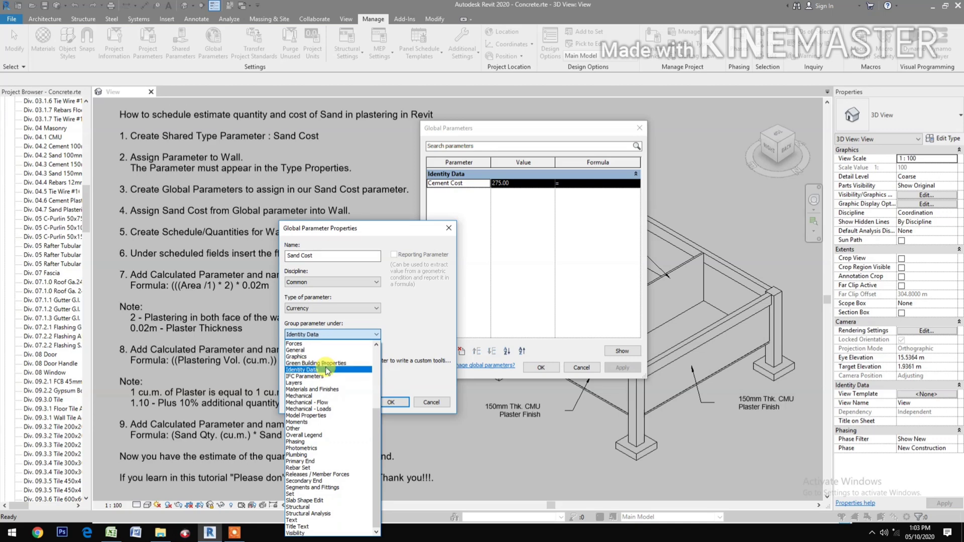
click(391, 403)
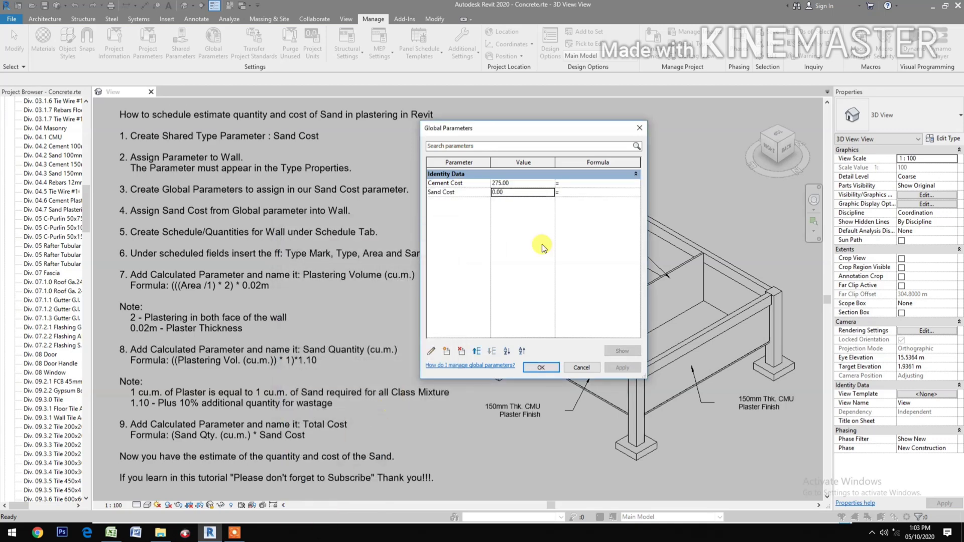
Set the Sand Cost global parameter value to 650.00 and apply it
click(520, 192)
double_click(521, 192)
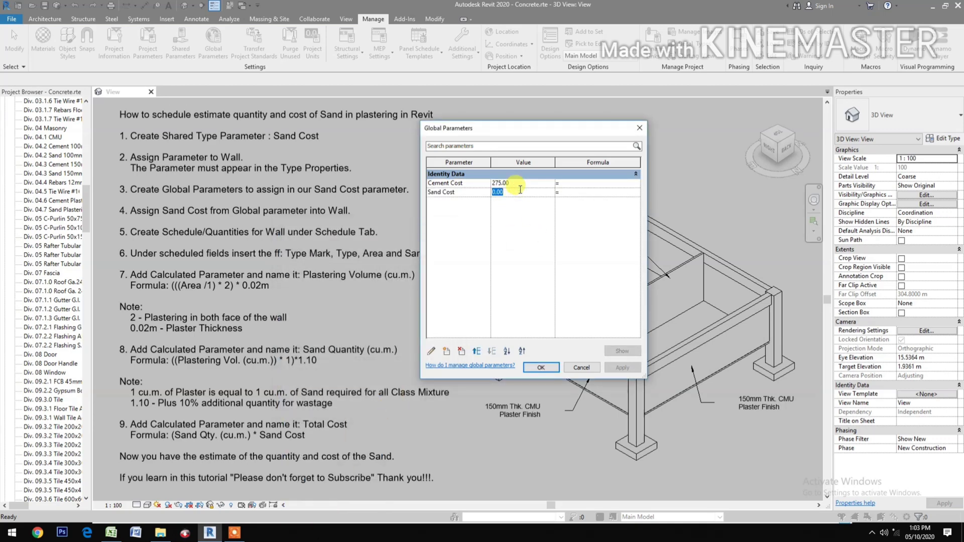
text(650)
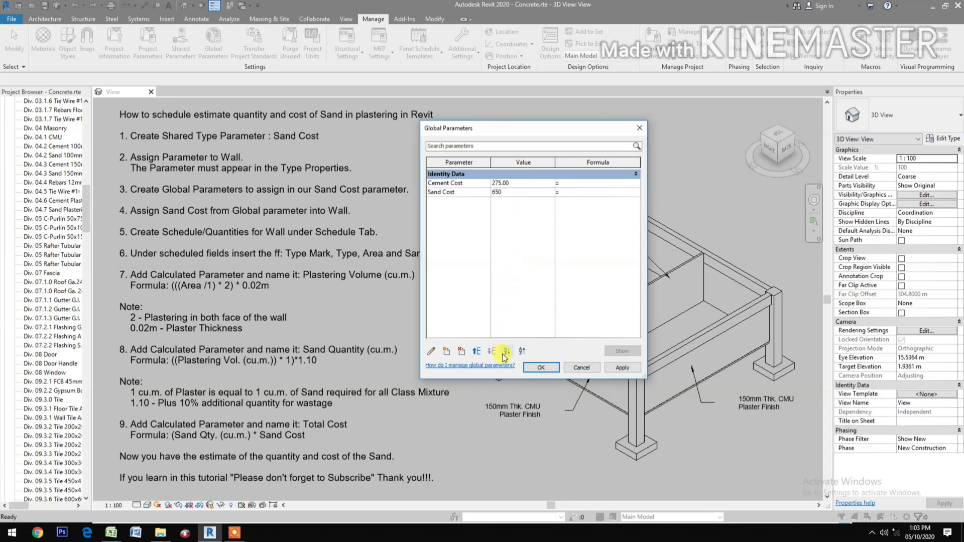
click(626, 367)
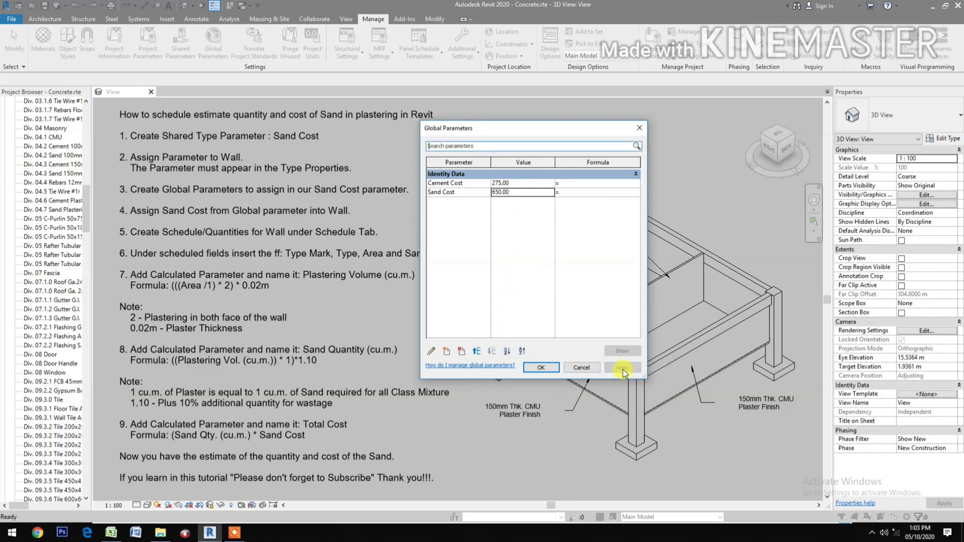
click(540, 372)
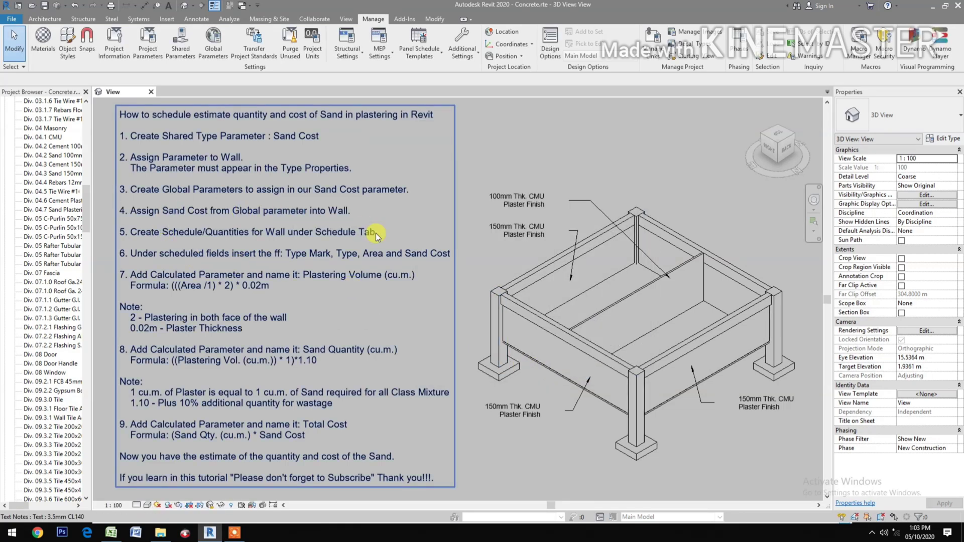
Link the 150mm CMU plaster wall type's Sand Cost to the Sand Cost global parameter
click(534, 359)
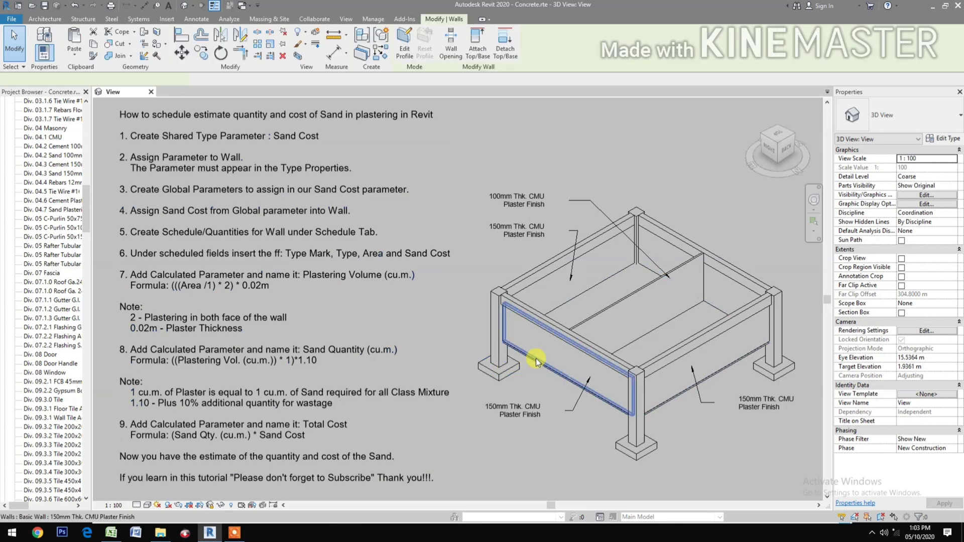
click(944, 140)
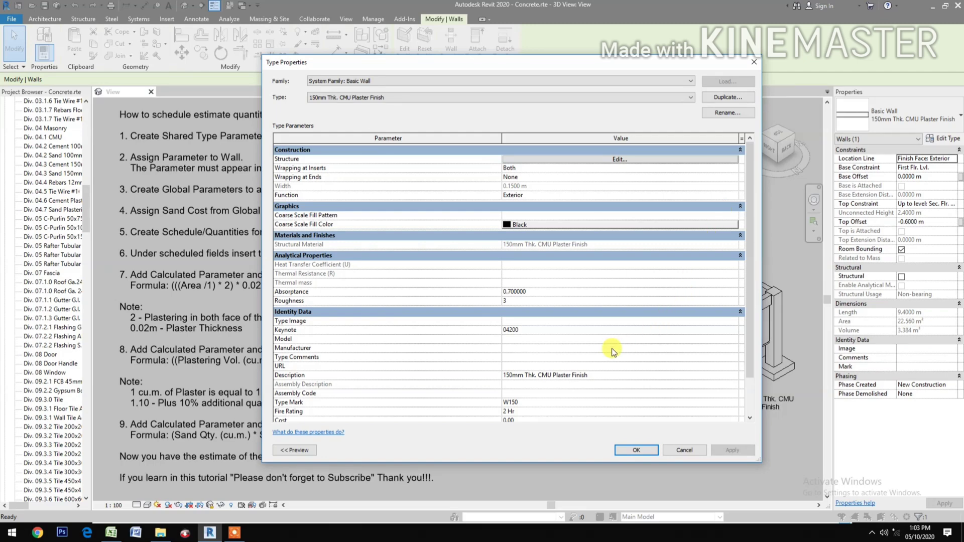
scroll(611, 348, down, 3)
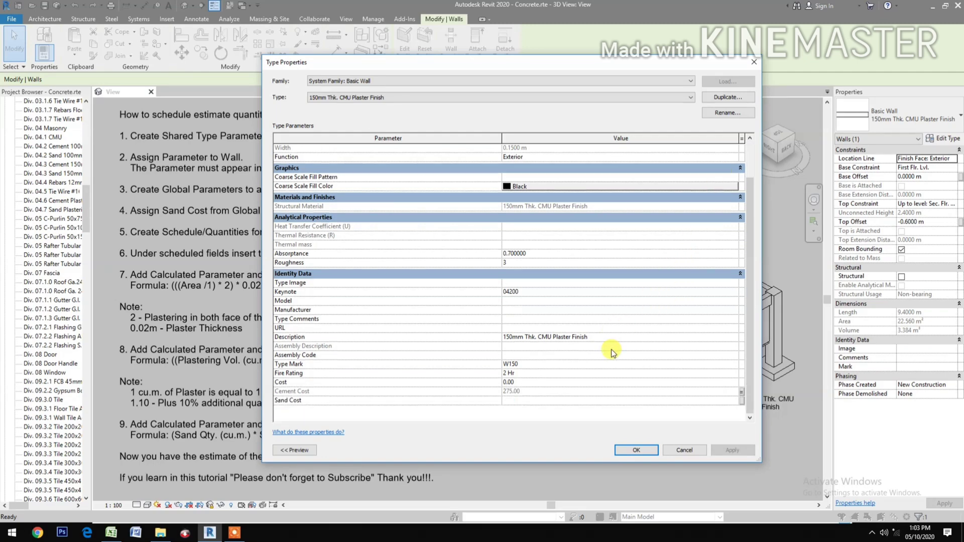
click(741, 400)
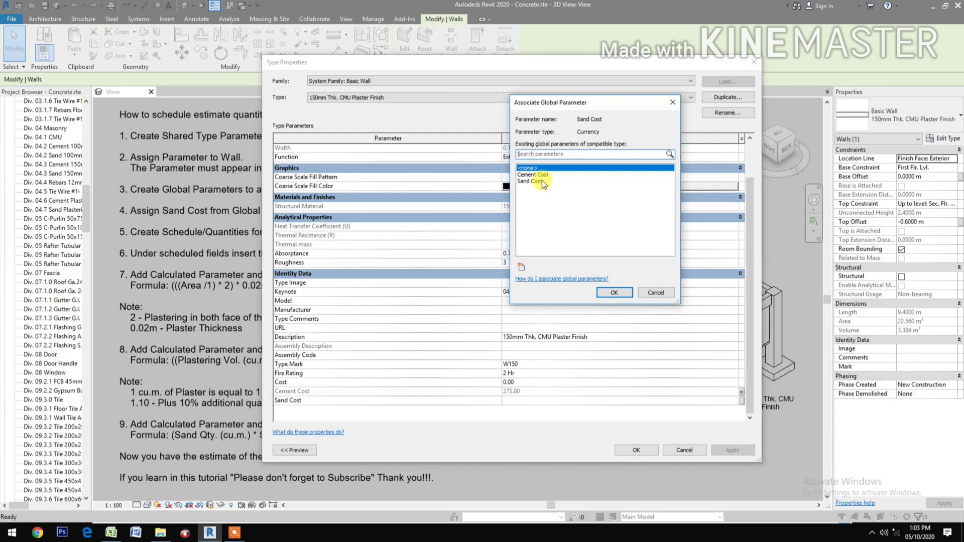
click(543, 181)
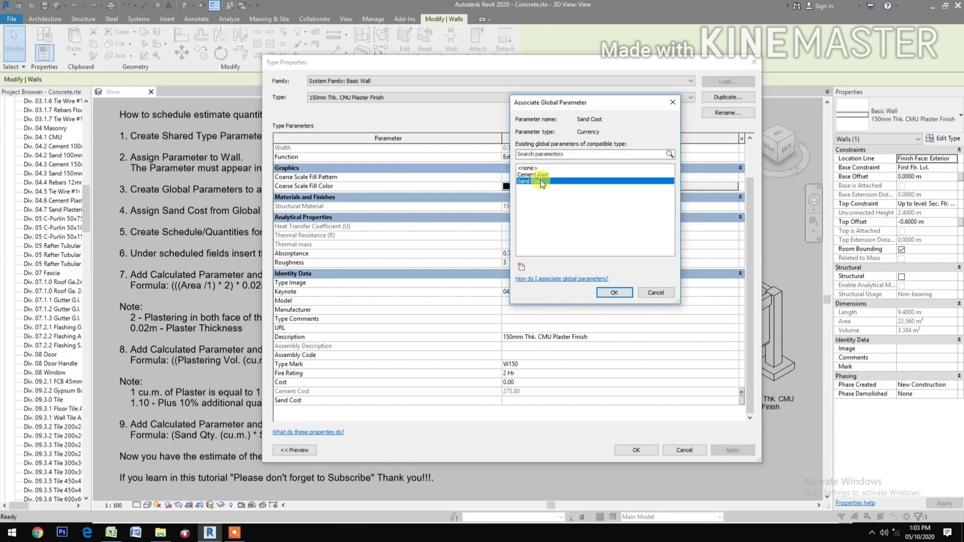
click(601, 292)
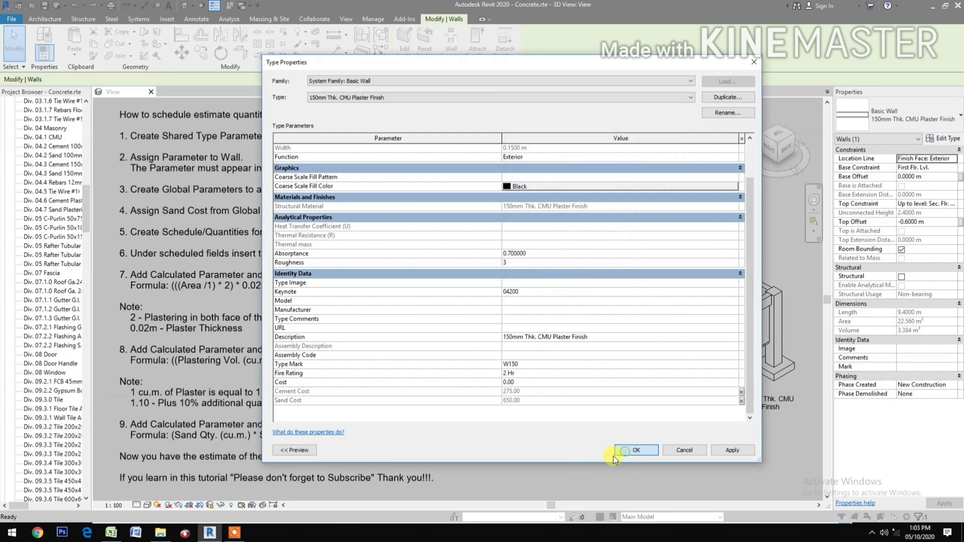
click(625, 452)
click(587, 468)
Link the interior 100mm CMU plaster wall type's Sand Cost to the same global parameter
click(594, 316)
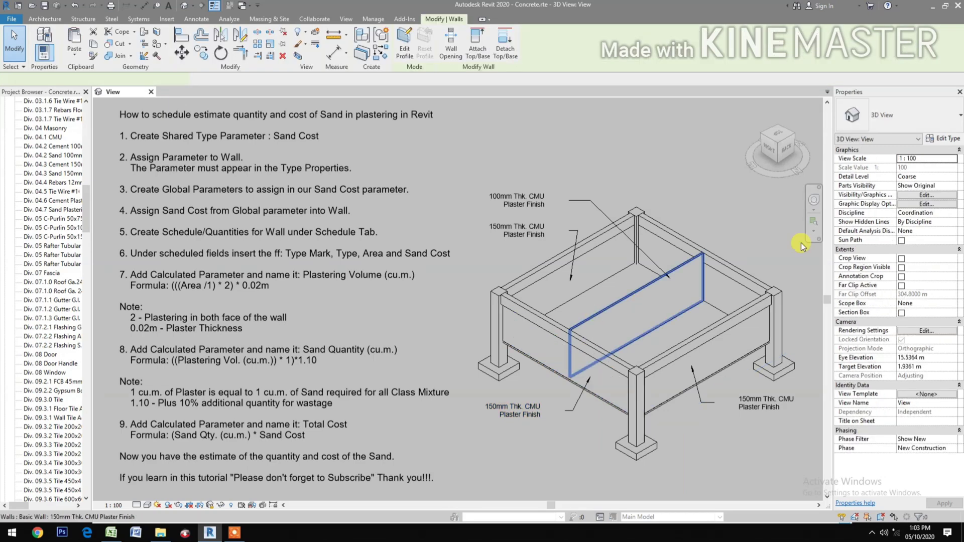
click(947, 142)
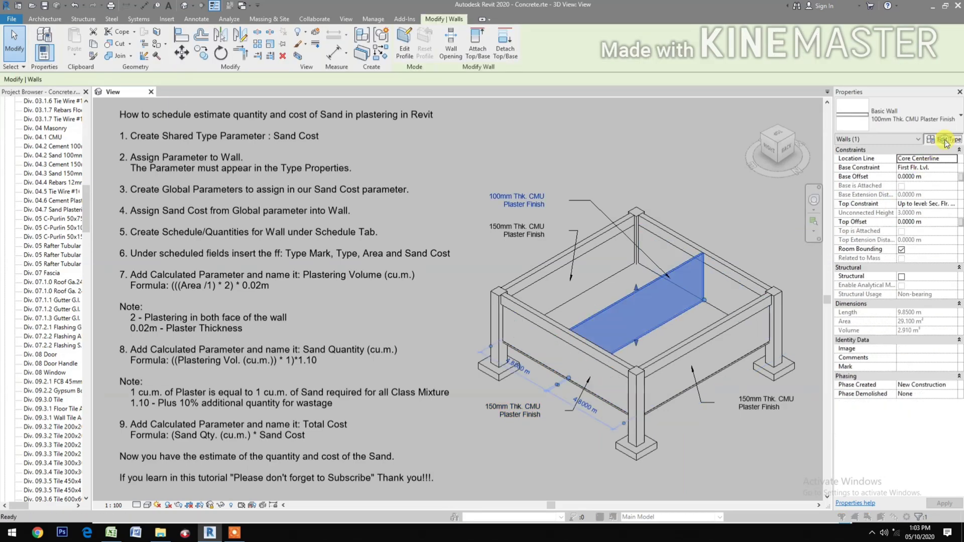
scroll(651, 406, down, 2)
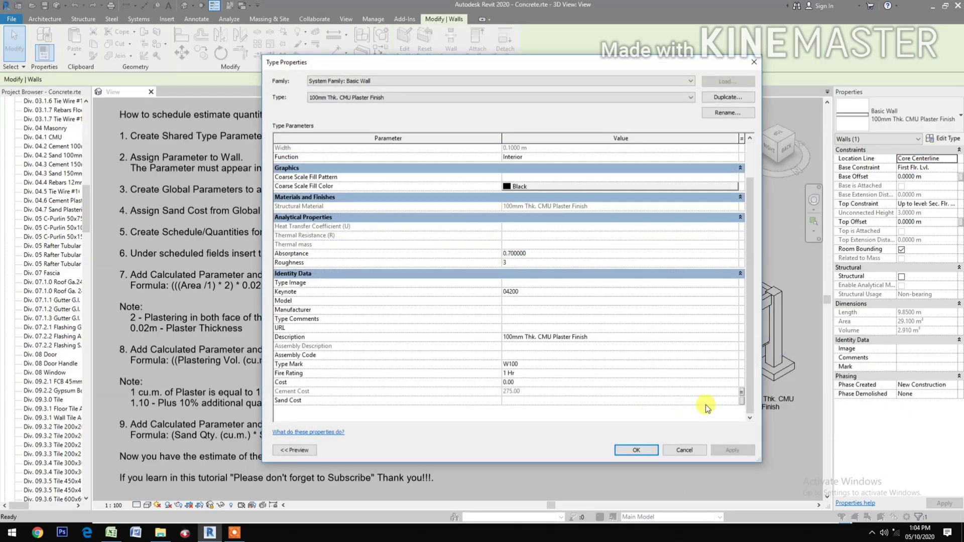
click(741, 401)
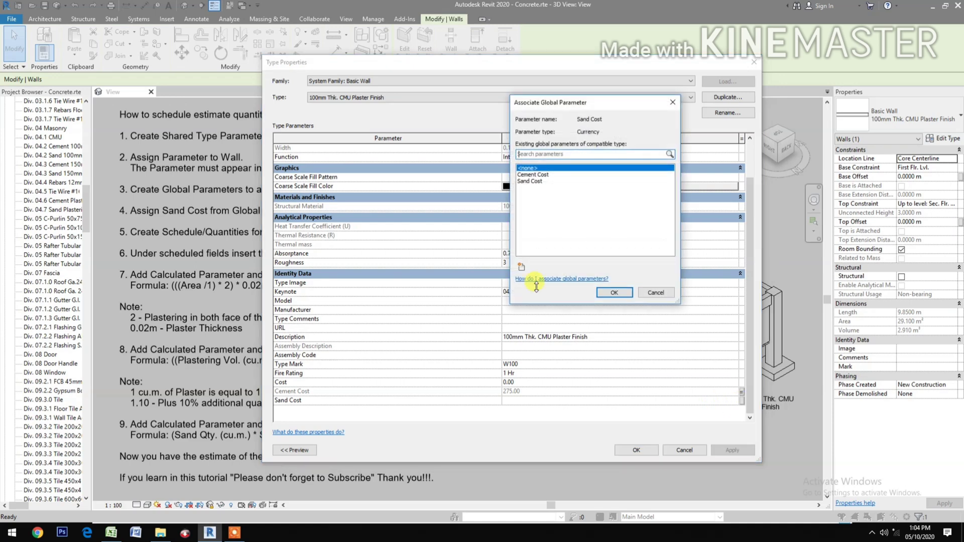
click(529, 181)
click(612, 293)
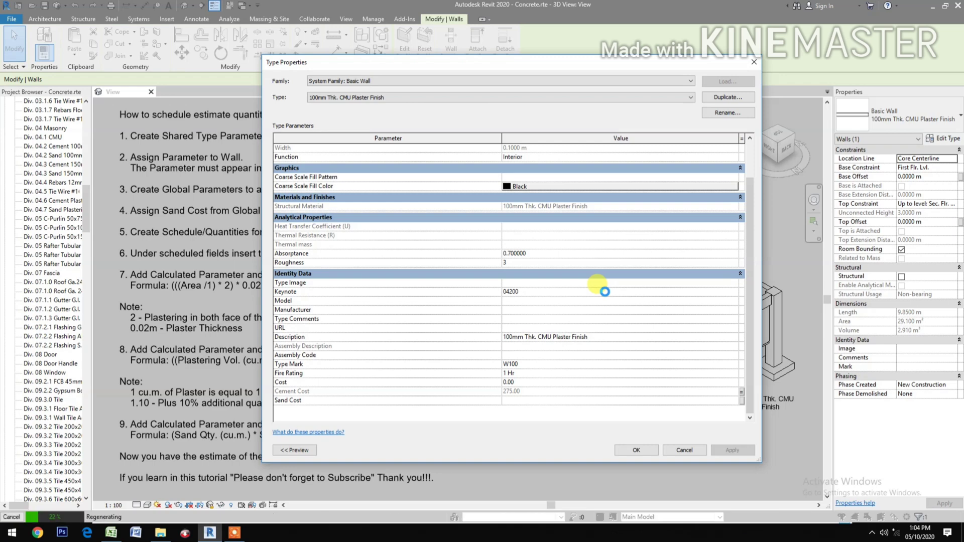
click(637, 450)
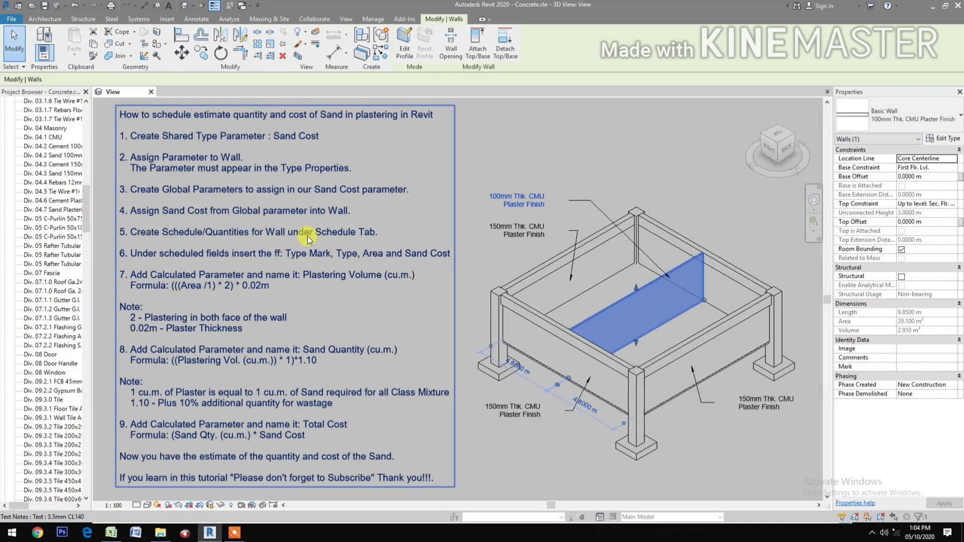
click(525, 138)
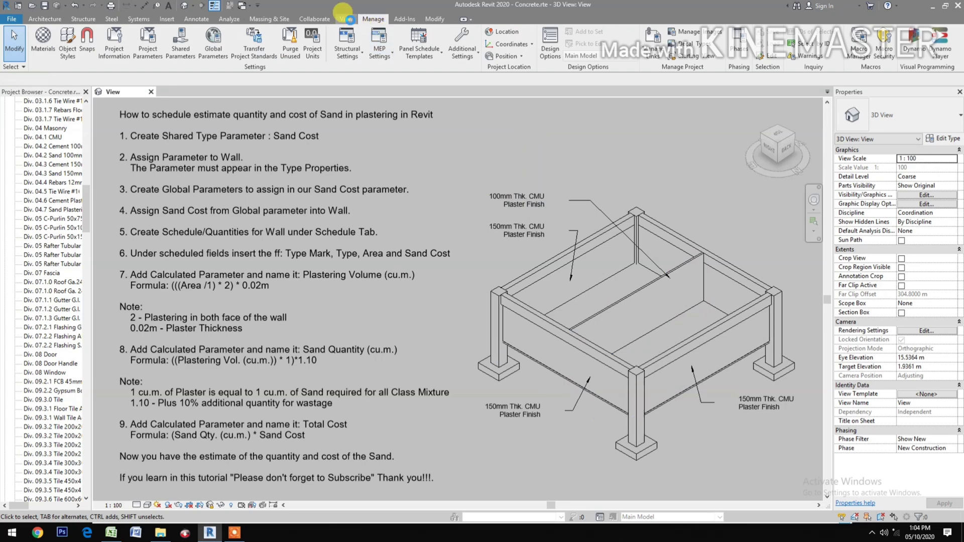
Start a new Schedule/Quantities from the View tab
click(349, 19)
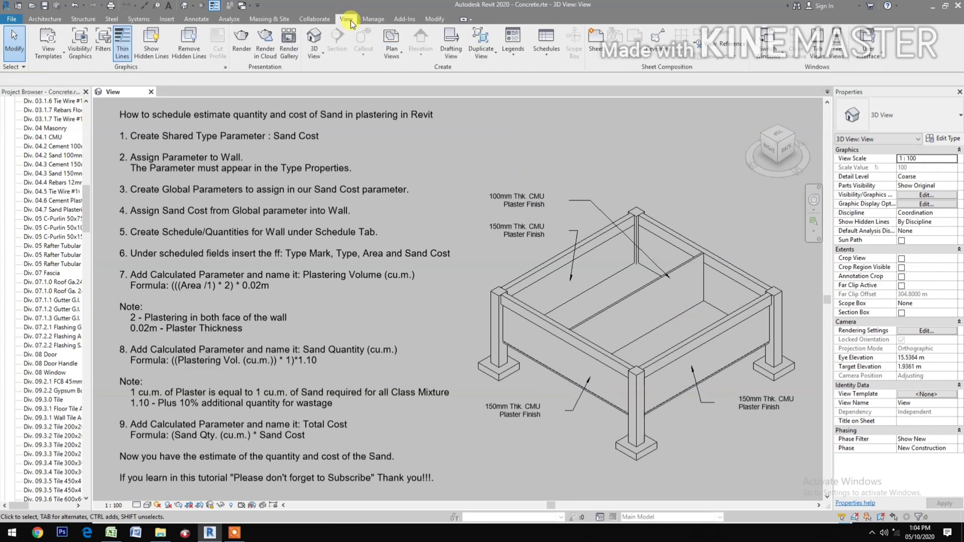
click(546, 59)
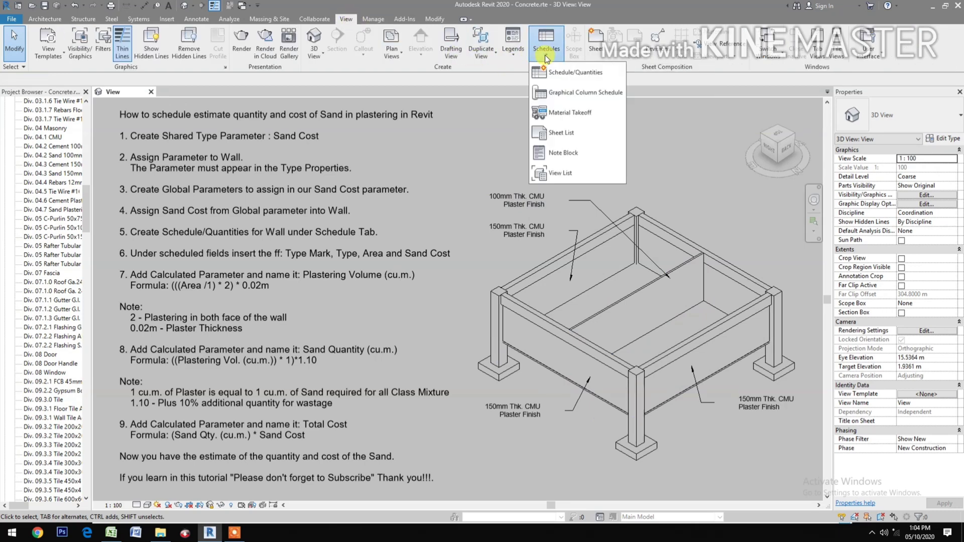
click(575, 81)
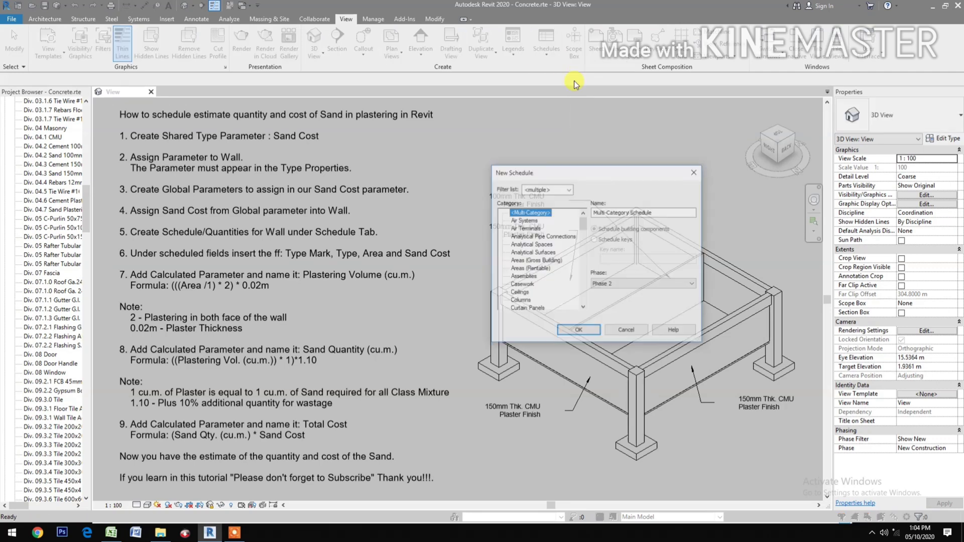
Create Wall Schedule 4 for the Walls category in the New Construction phase
click(617, 285)
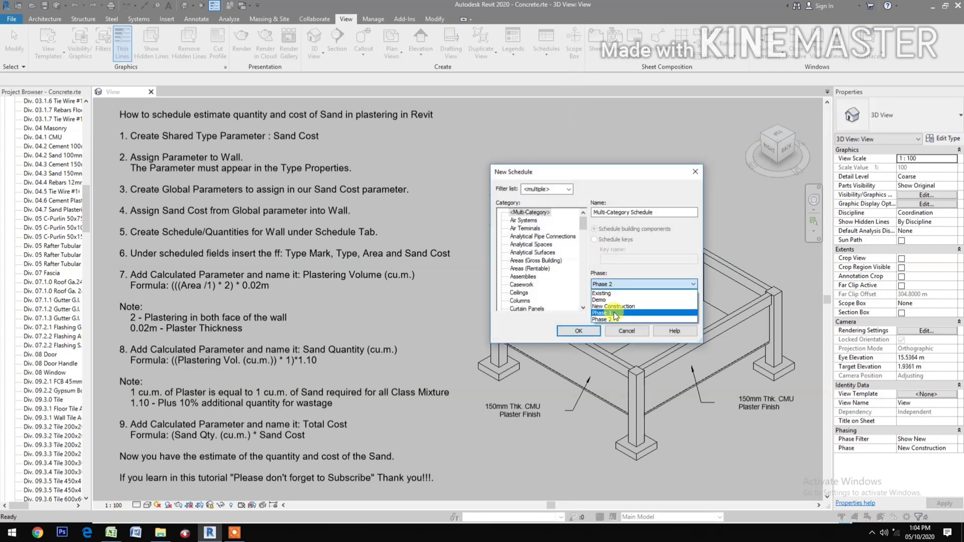
click(610, 305)
scroll(525, 283, down, 2)
scroll(526, 283, down, 12)
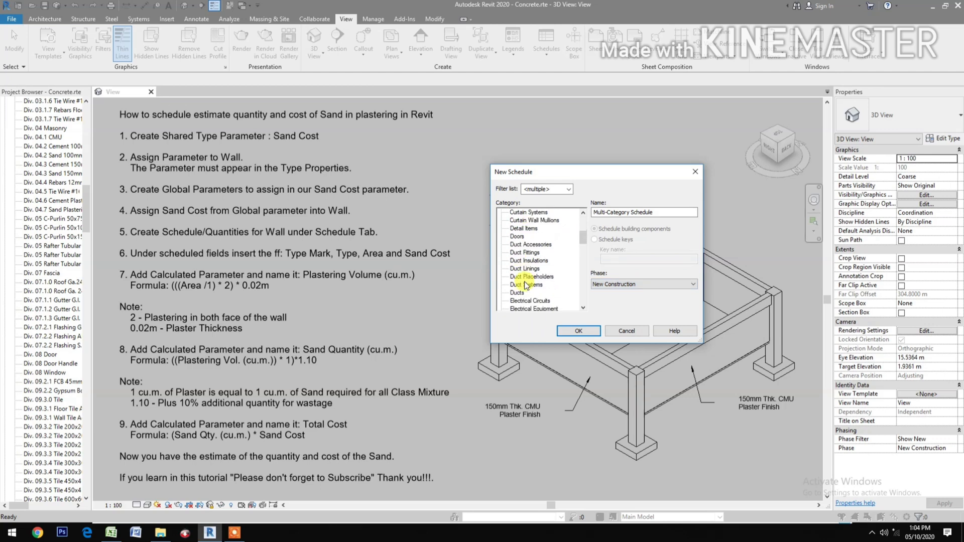
scroll(526, 285, down, 10)
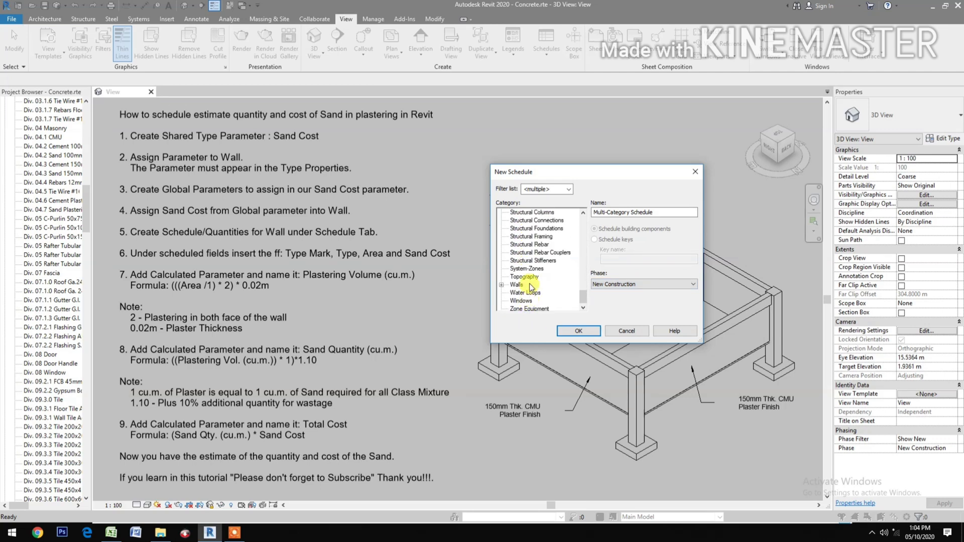
click(524, 286)
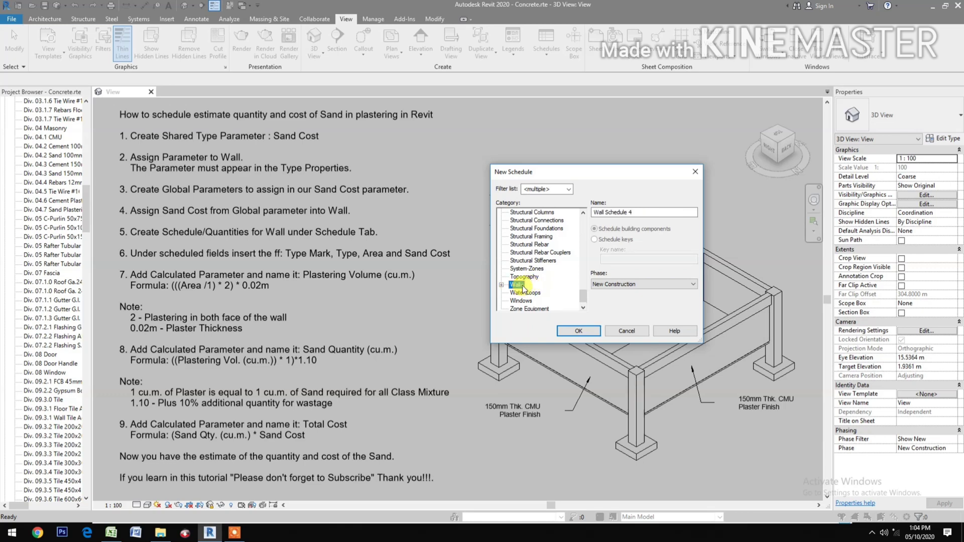
click(566, 332)
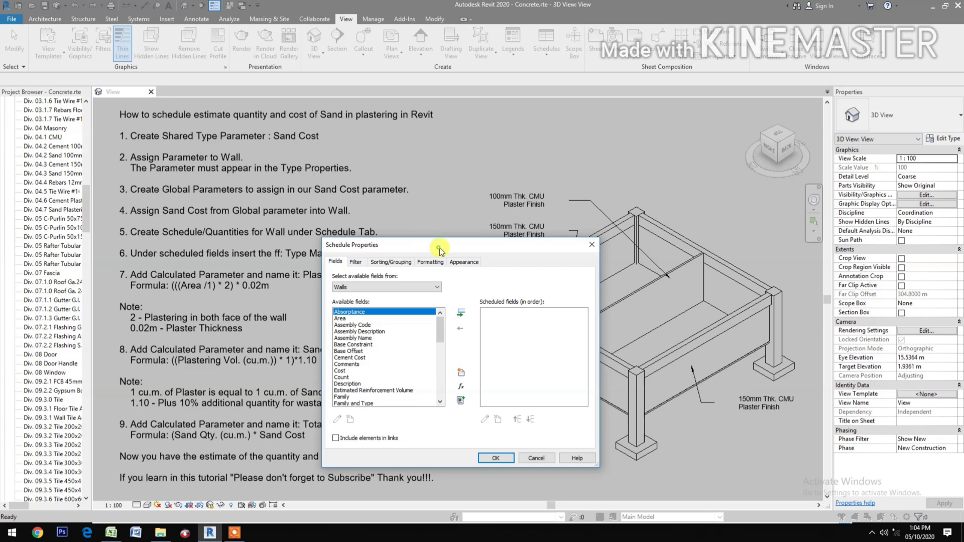
Add Type Mark, Type, Area and Sand Cost as the schedule's fields
drag(435, 243, 579, 141)
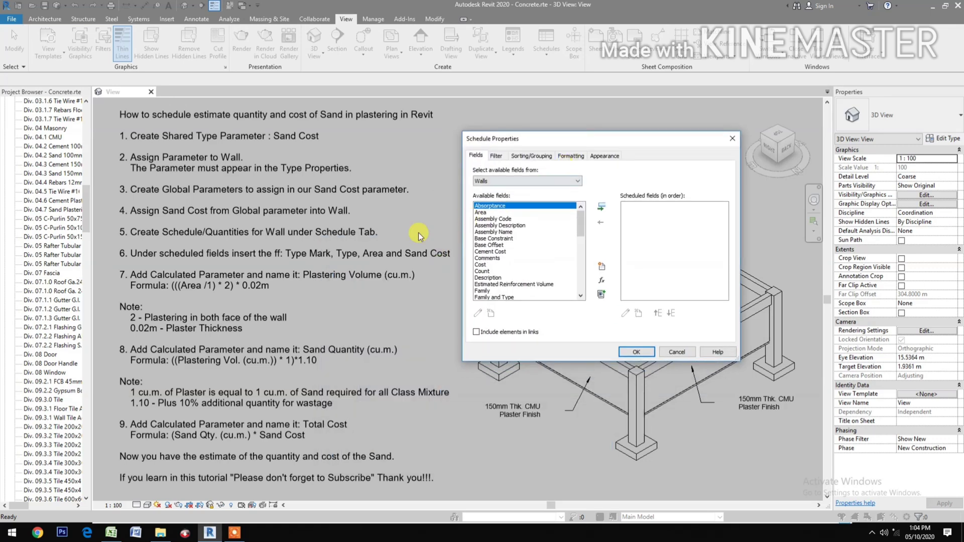
scroll(512, 239, down, 15)
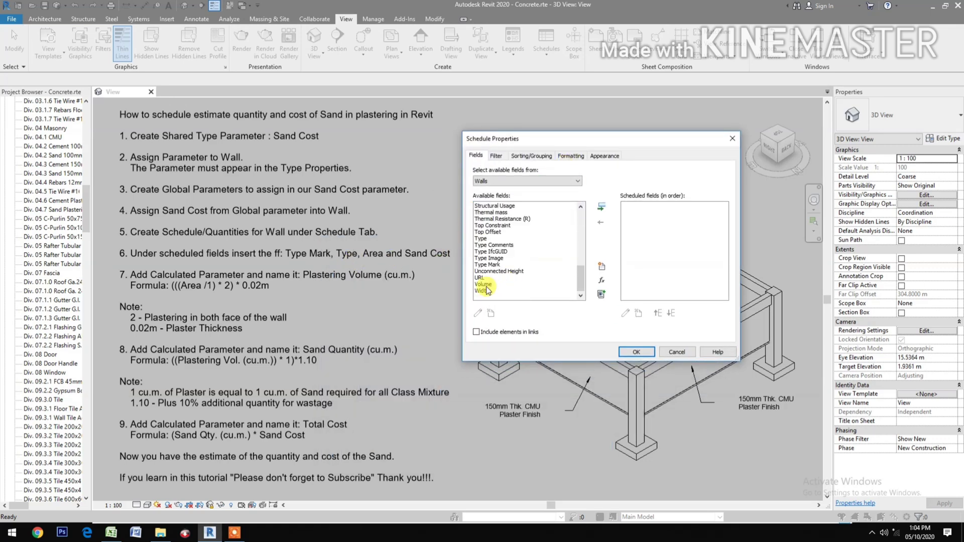
click(486, 265)
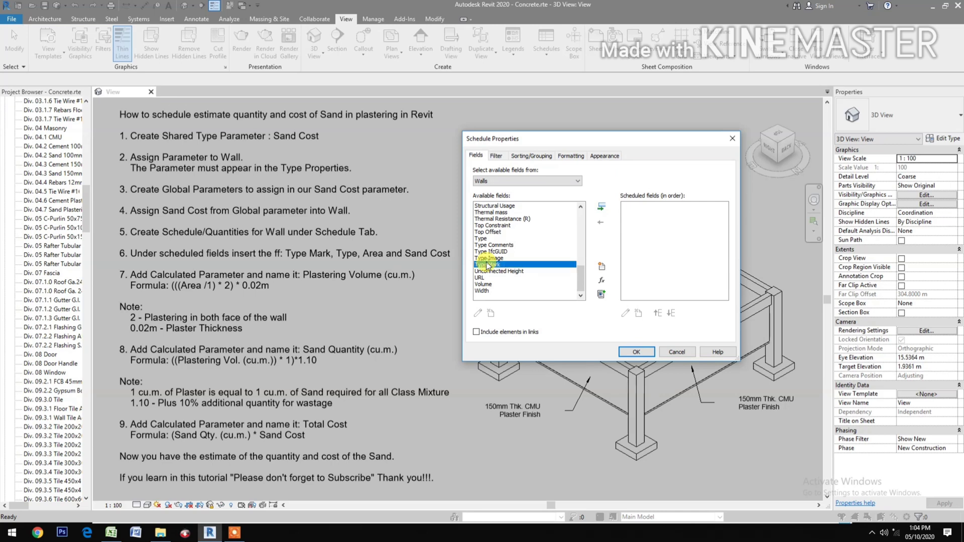
click(602, 212)
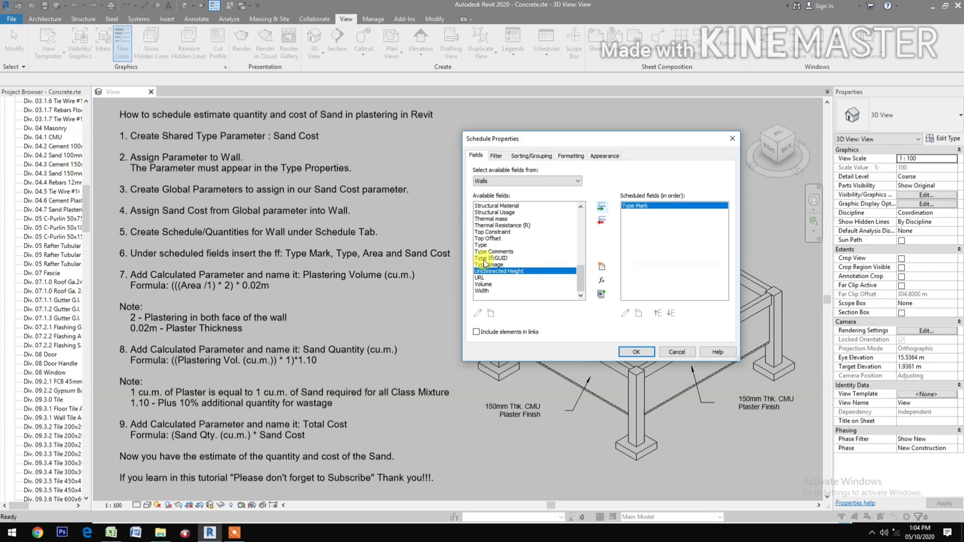
click(483, 245)
click(602, 207)
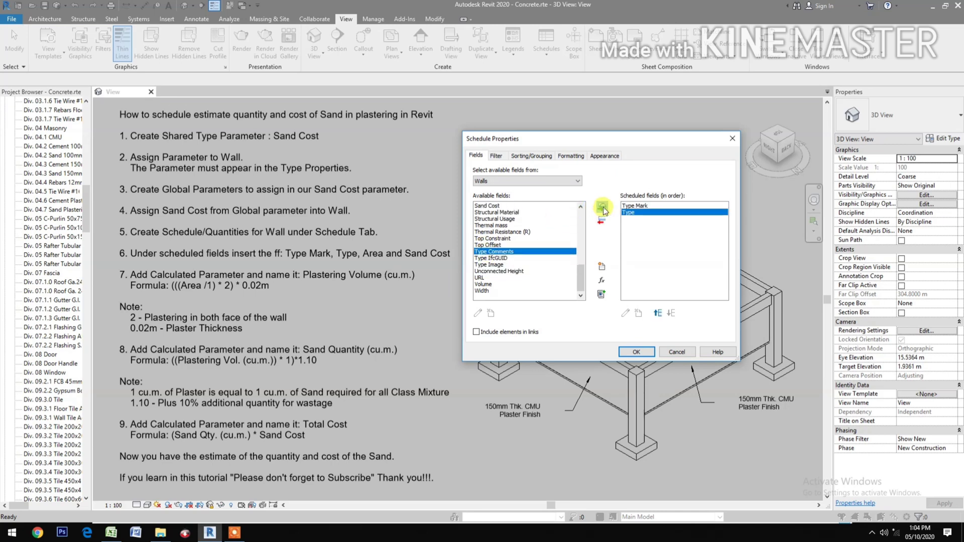
scroll(507, 251, up, 15)
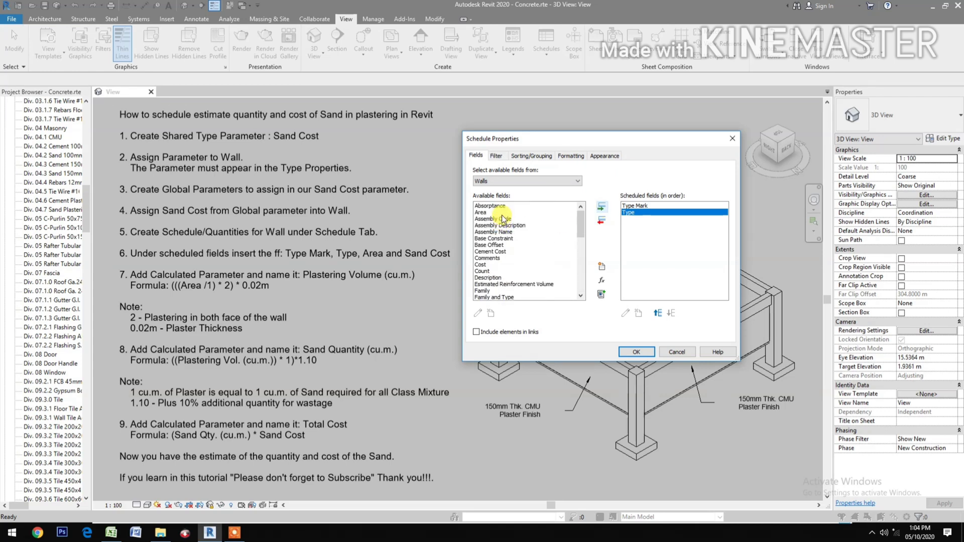
click(503, 213)
click(601, 206)
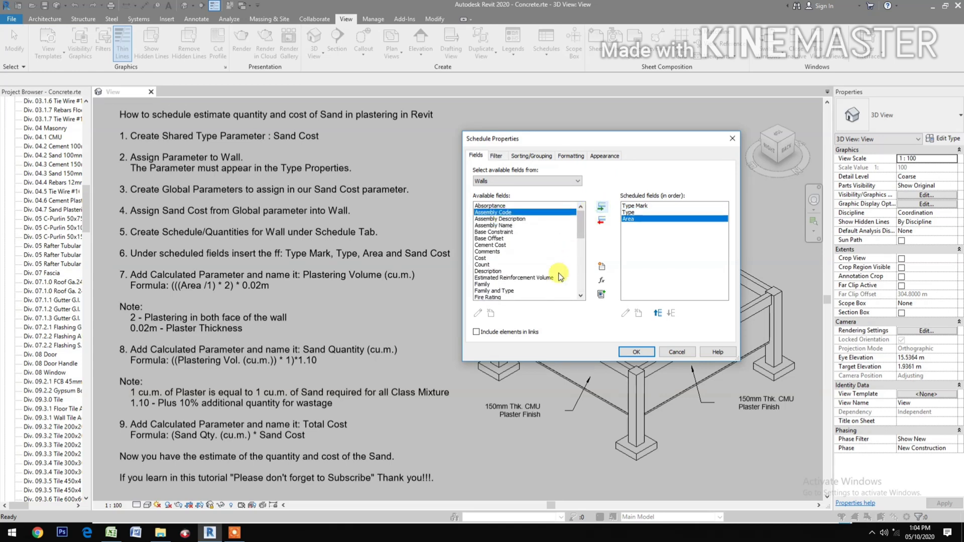
scroll(553, 274, down, 7)
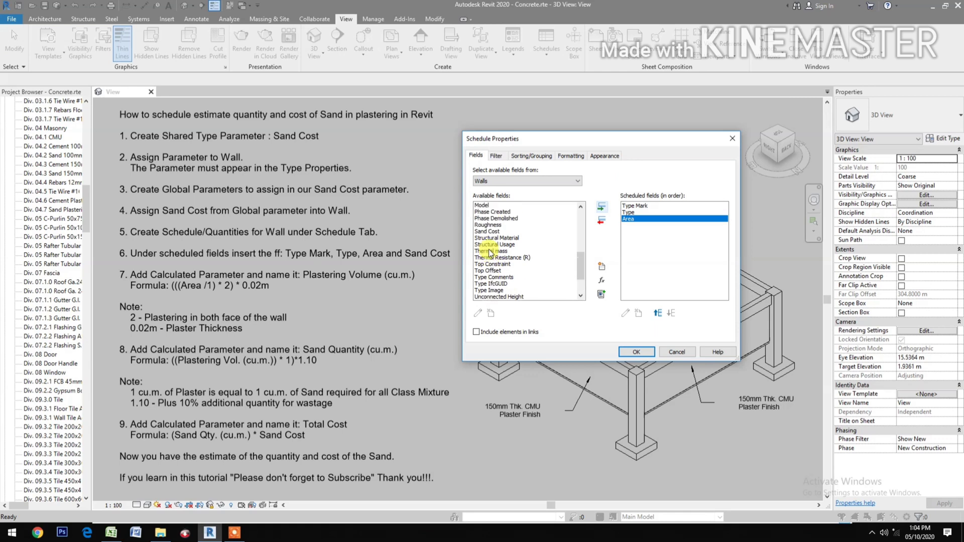
click(488, 245)
click(602, 207)
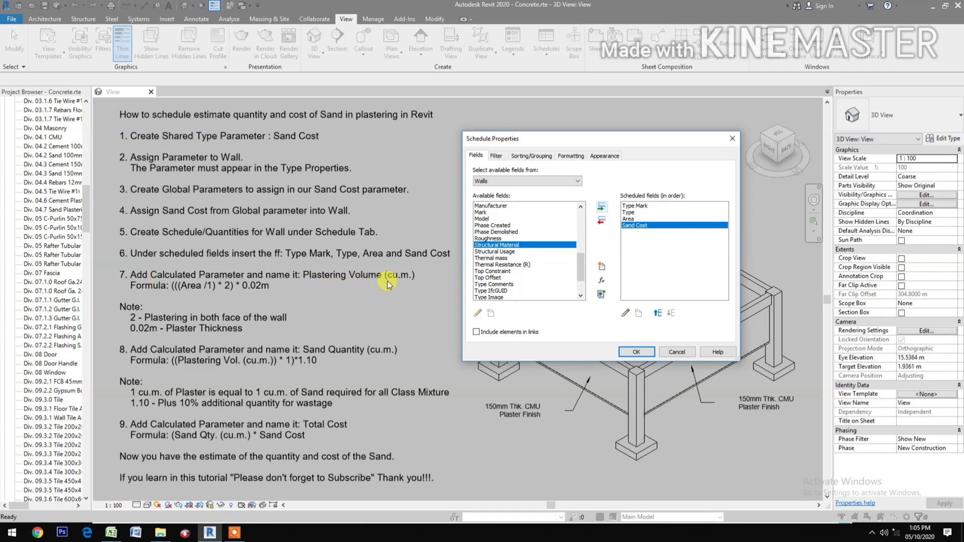
Start a calculated field named 'Plastering Vol. (cu.m.)'
click(603, 281)
drag(450, 224, 563, 266)
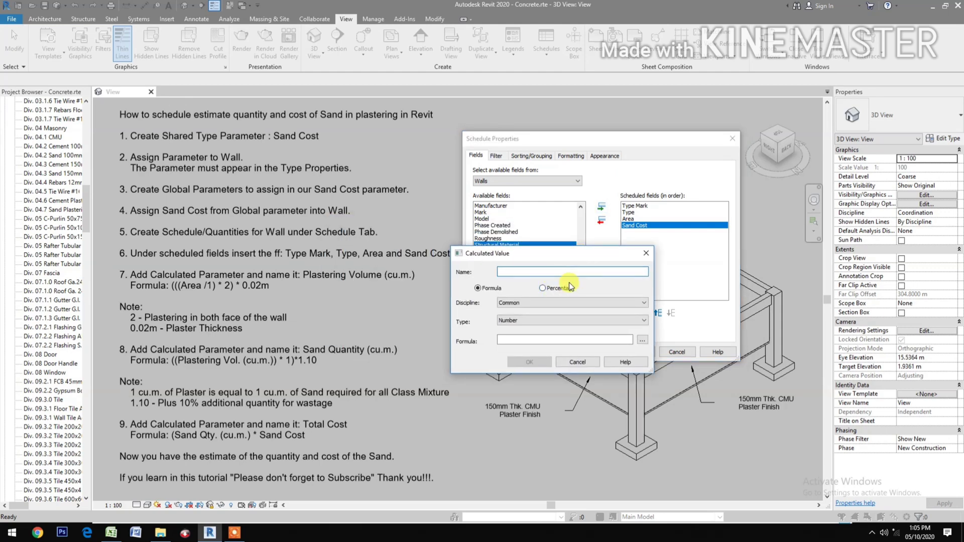
text(Plastering Vol.)
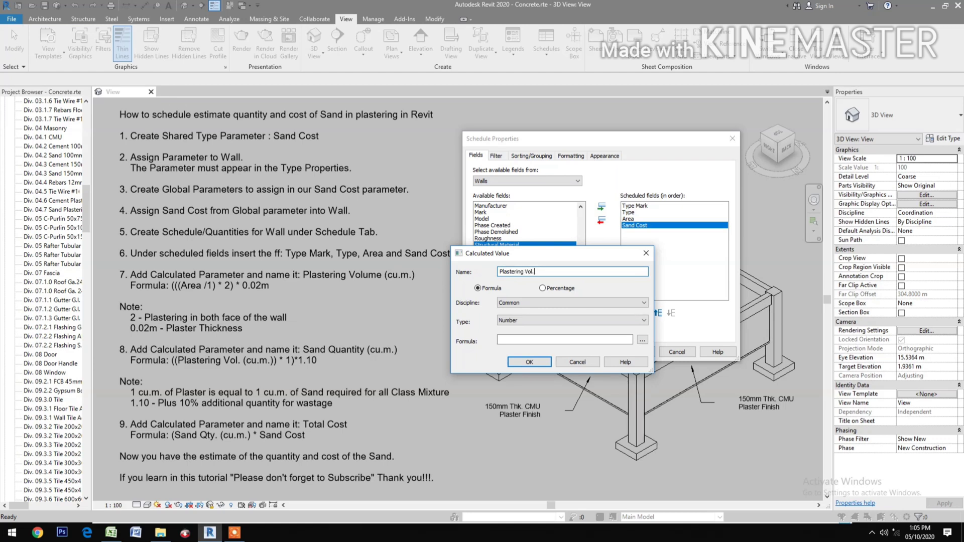
text((cu.m.)
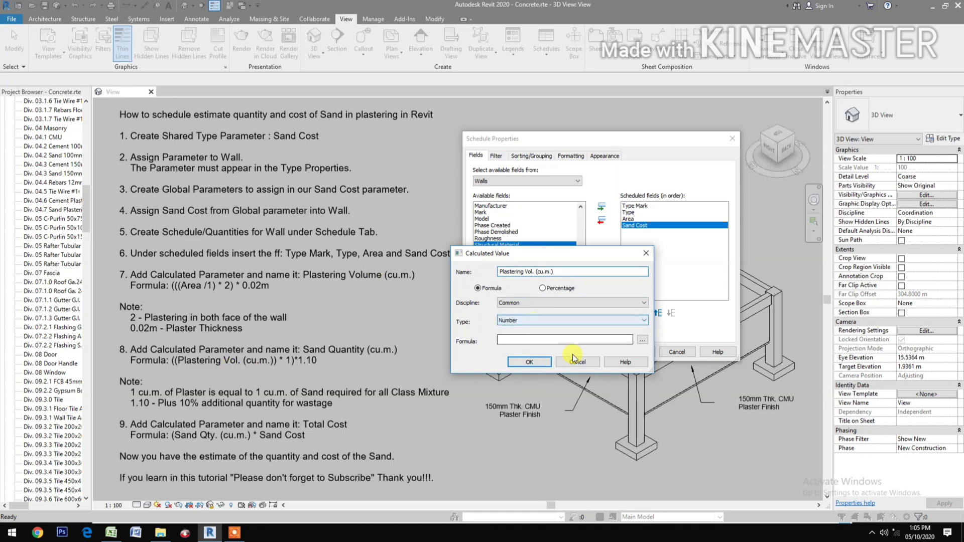
Enter the formula ((Area/1)*2)*0.02 and confirm the calculated field
click(642, 340)
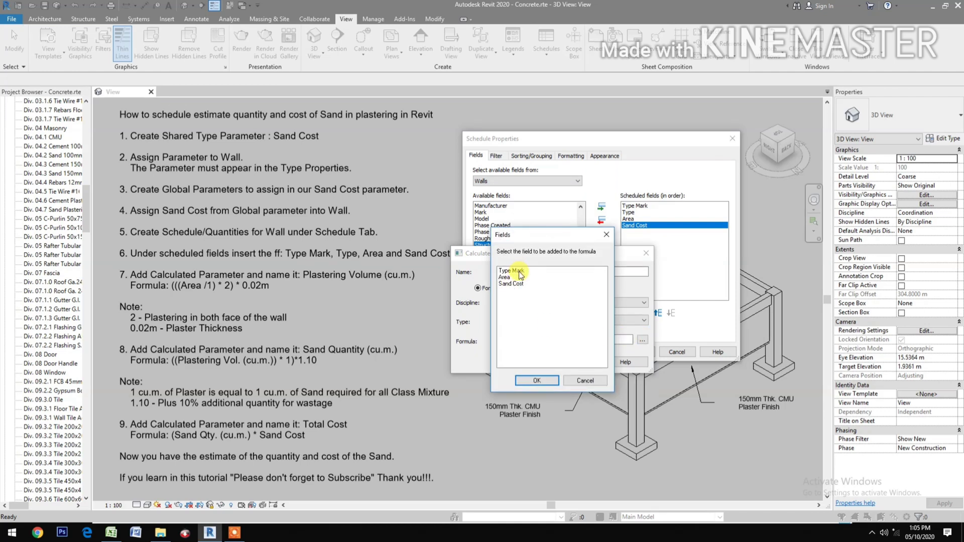
click(504, 278)
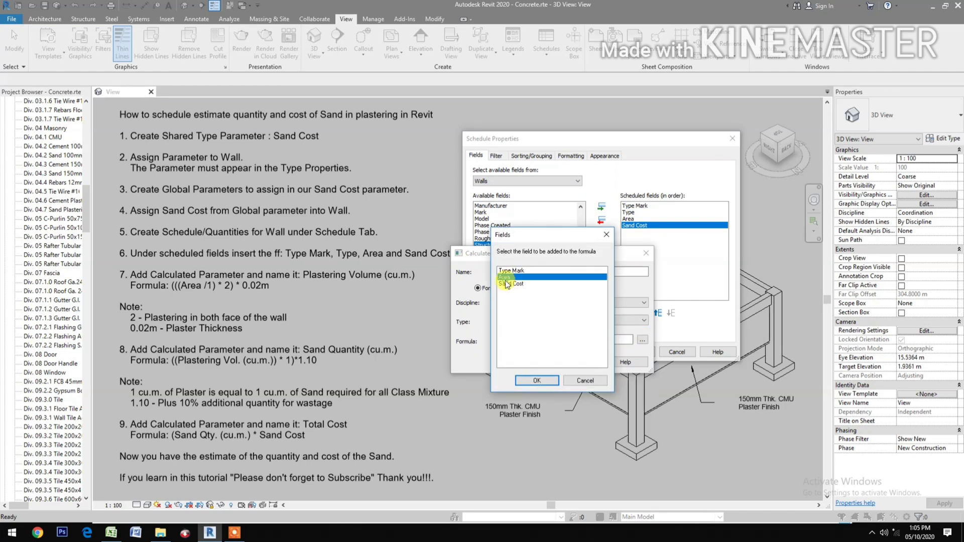
click(540, 381)
text(/1)
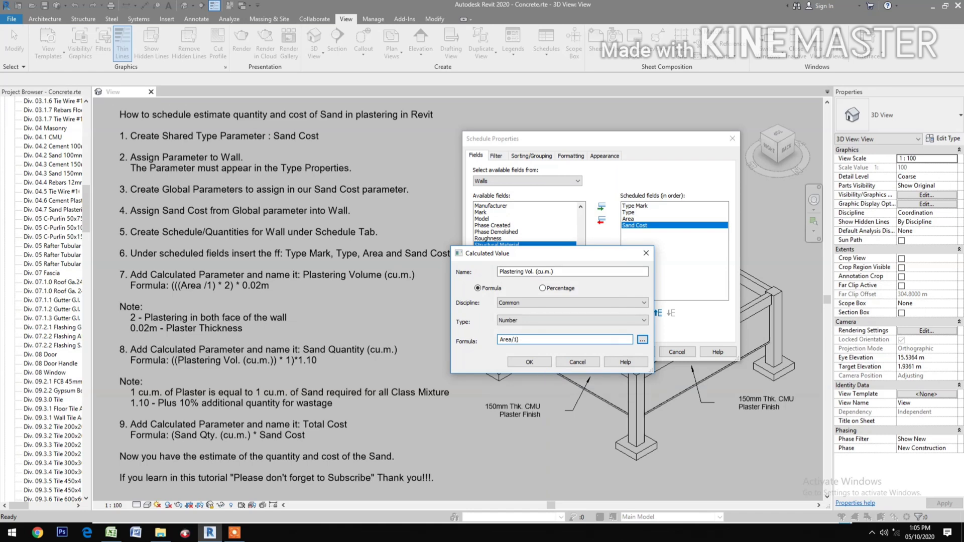
text(()
click(500, 339)
text(()
click(532, 339)
text(*0.02)
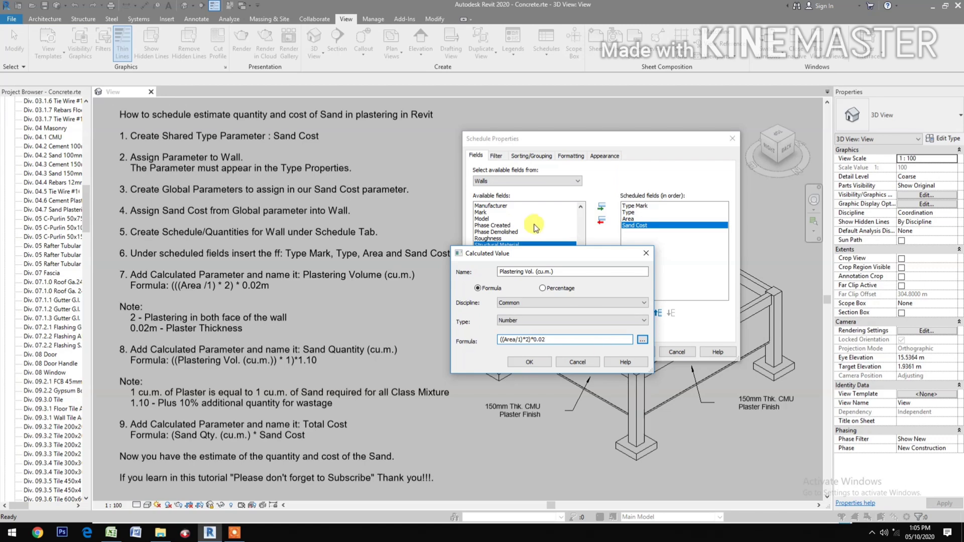
click(522, 362)
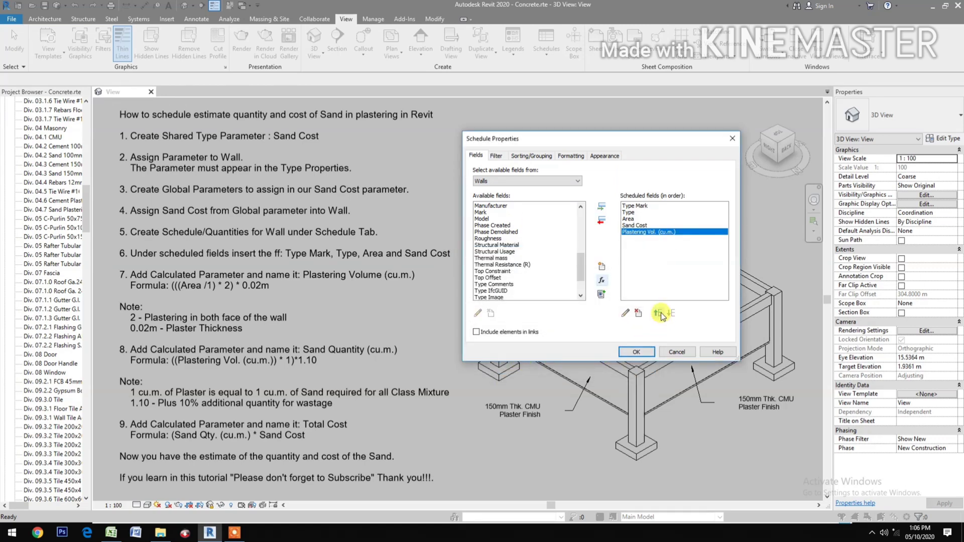
Move Plastering Vol. (cu.m.) above Sand Cost and begin another calculated field
click(660, 313)
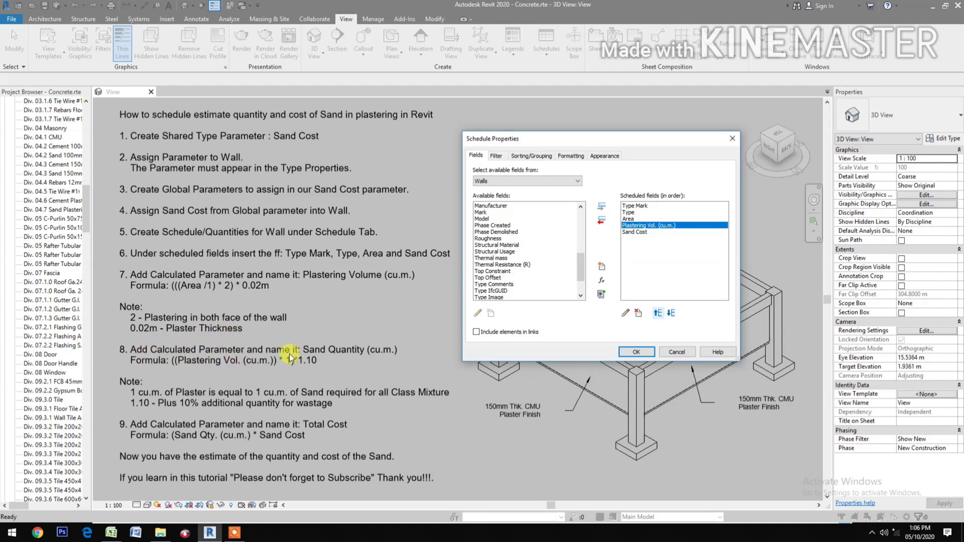
click(602, 280)
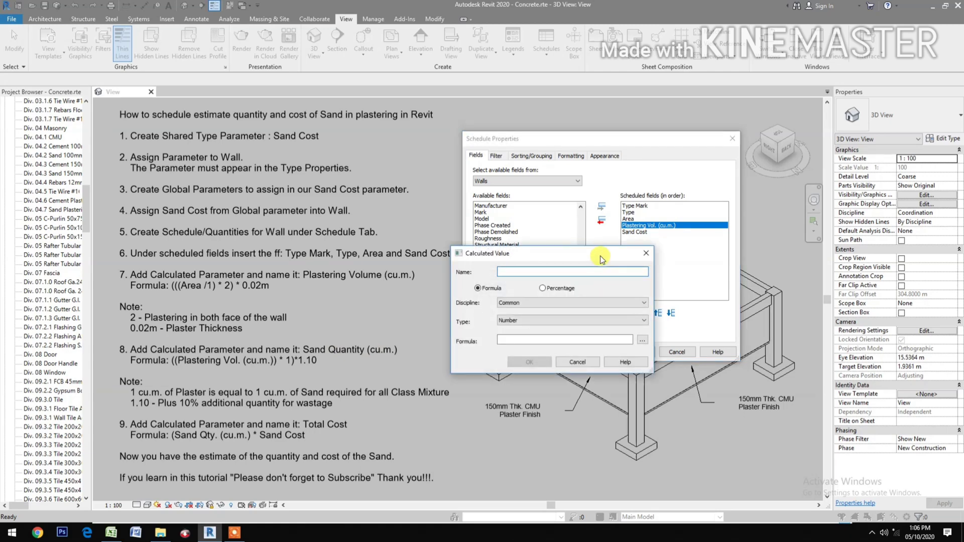
Name the new calculated field 'Sand Qty. (cu.m.)'
drag(600, 253, 619, 134)
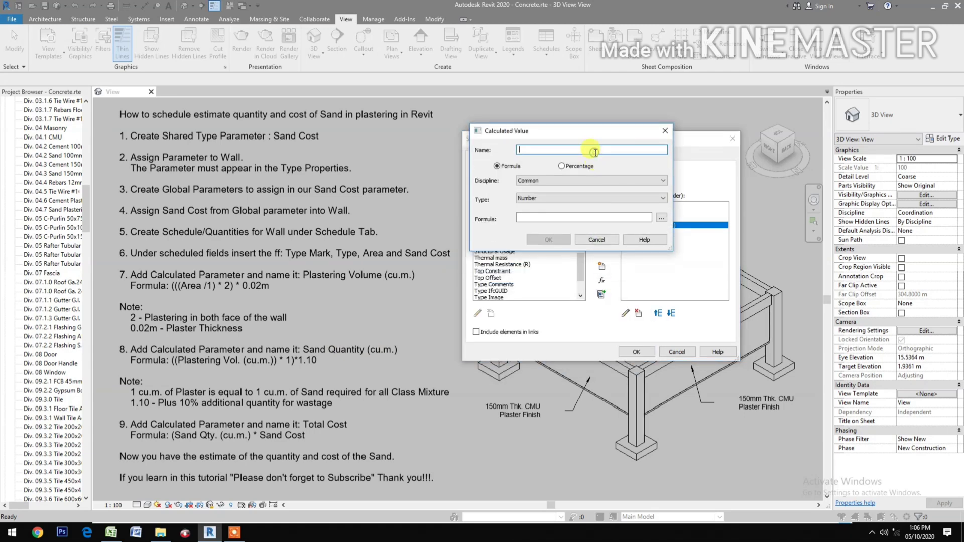
text(Sand)
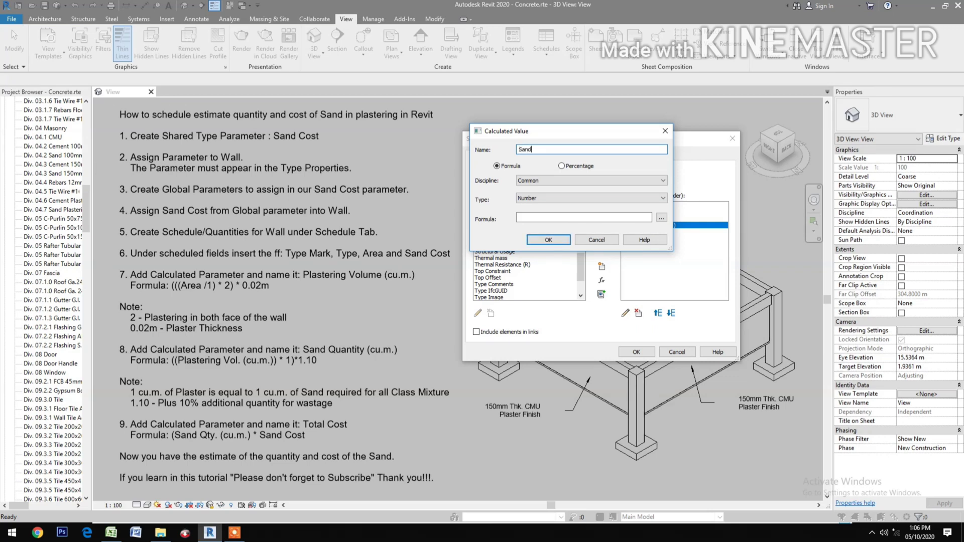
text( Quantity)
key(BackSpace)
key(BackSpace)
key(BackSpace)
text(Qty. (cu.m.)
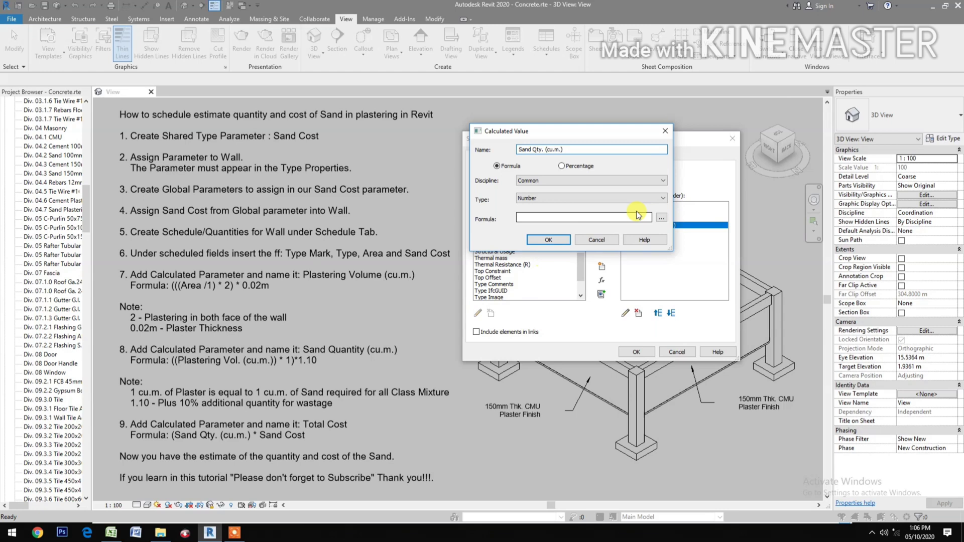
Build the formula as ([Plastering Vol. (cu.m.)]*1) from the field list
click(661, 218)
click(553, 162)
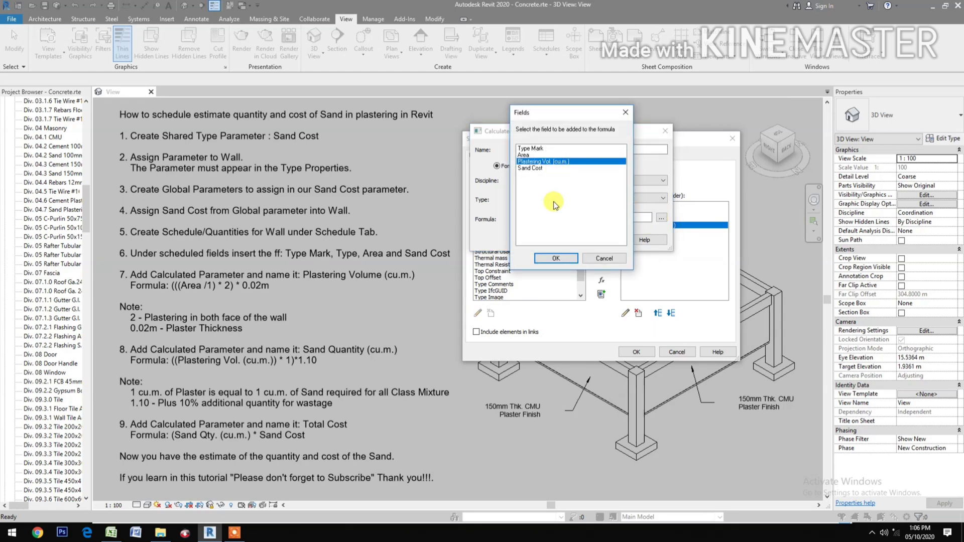
click(553, 261)
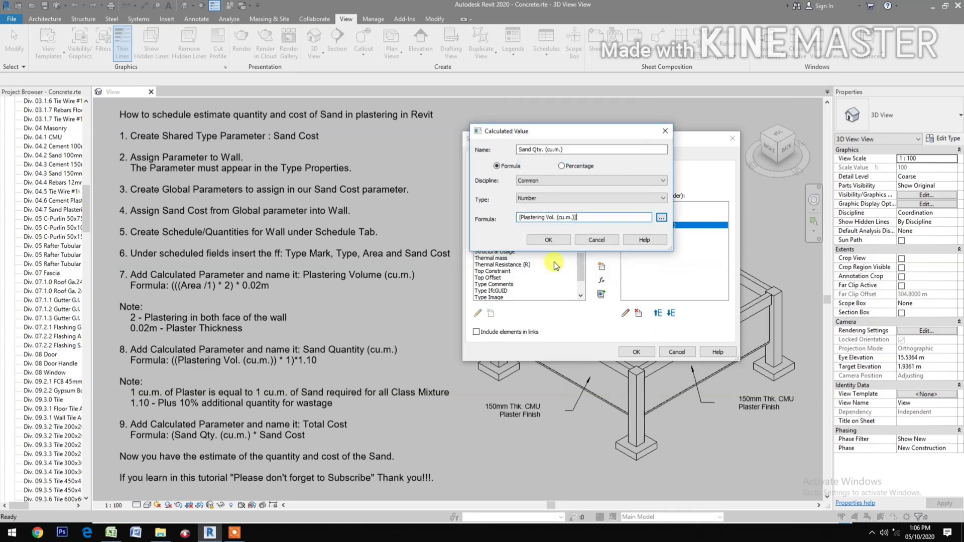
text(*1)
click(520, 217)
text(()
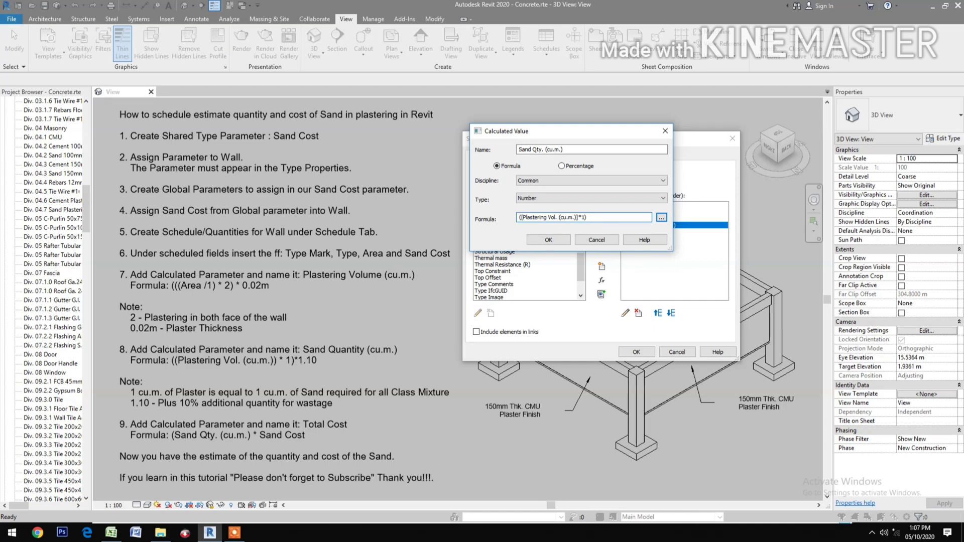
text(*)
Confirm Sand Qty. (cu.m.), move it above Sand Cost, then dismiss the Add Parameter dialog
click(546, 240)
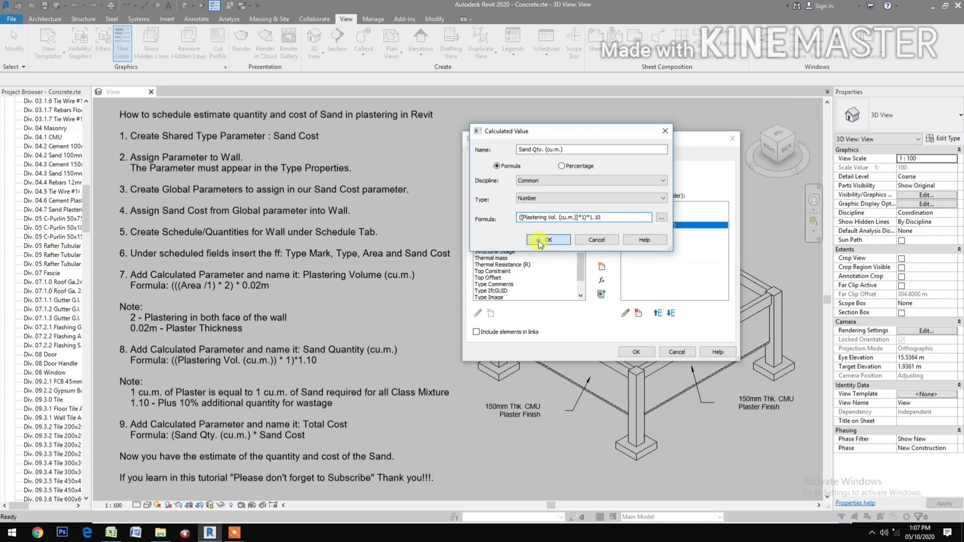
click(661, 316)
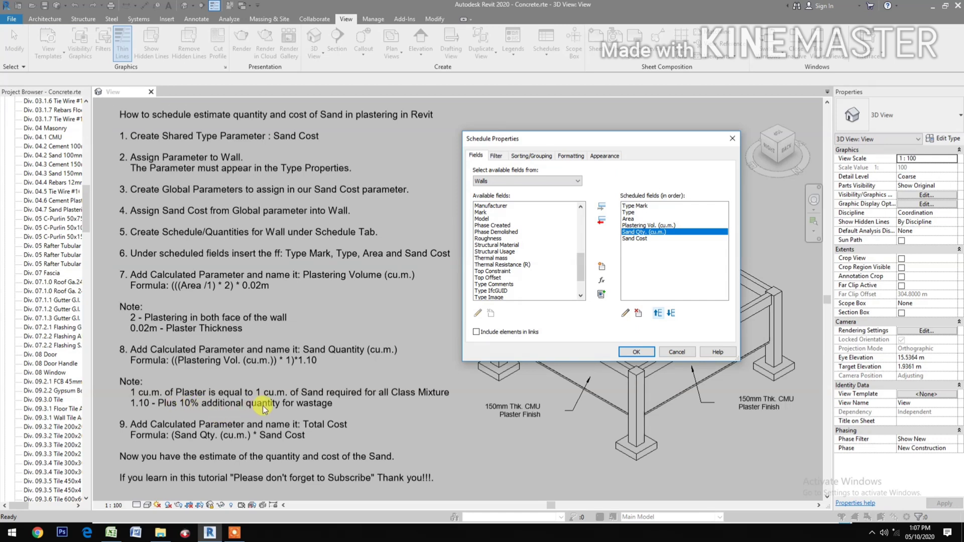
click(601, 267)
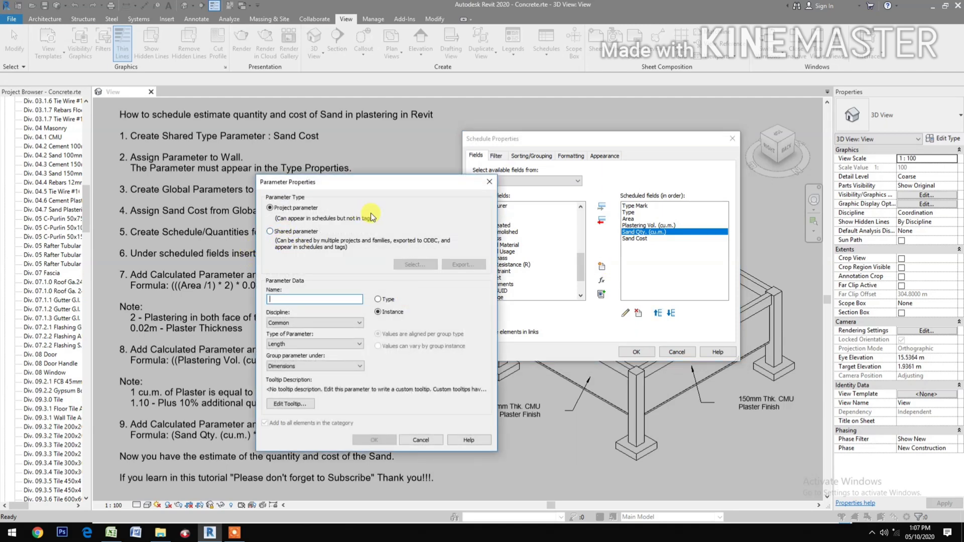
click(489, 182)
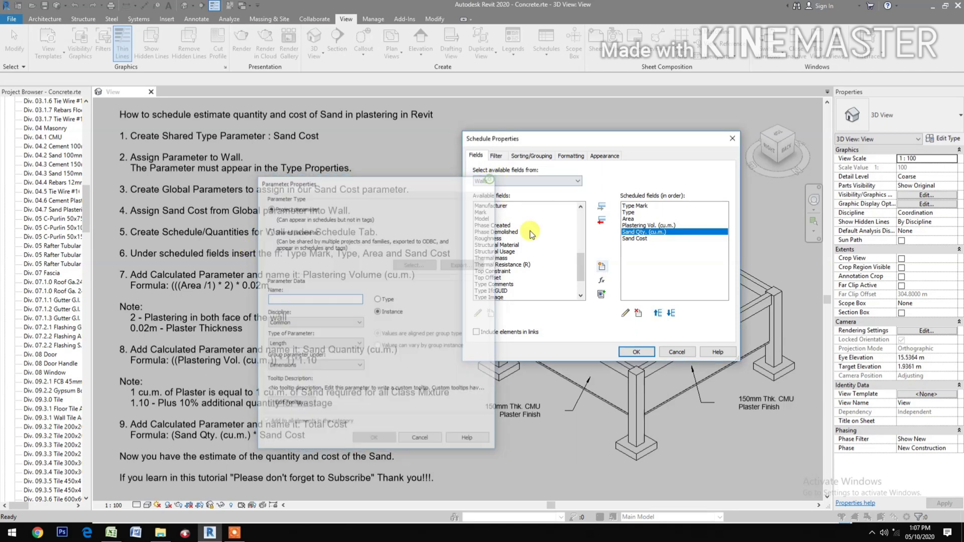
Create a Currency calculated field named Total Cost with formula [Sand Qty. (cu.m.)]*Sand Cost
click(602, 281)
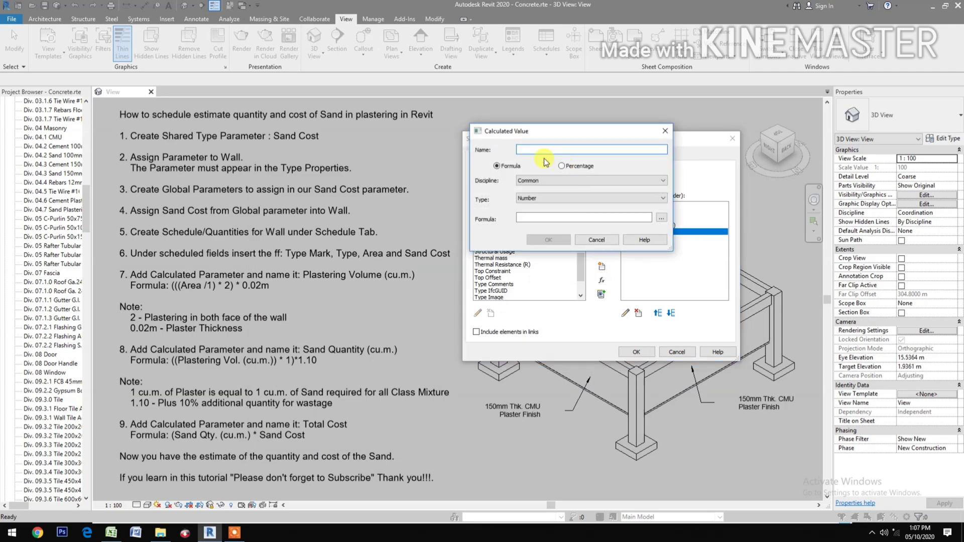
text(Tot)
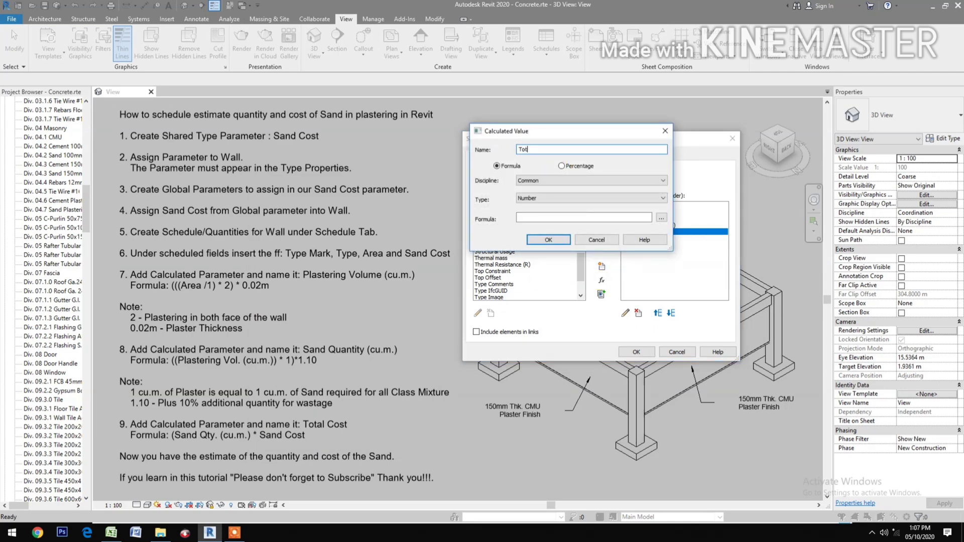
text(al Cost)
click(661, 219)
click(553, 169)
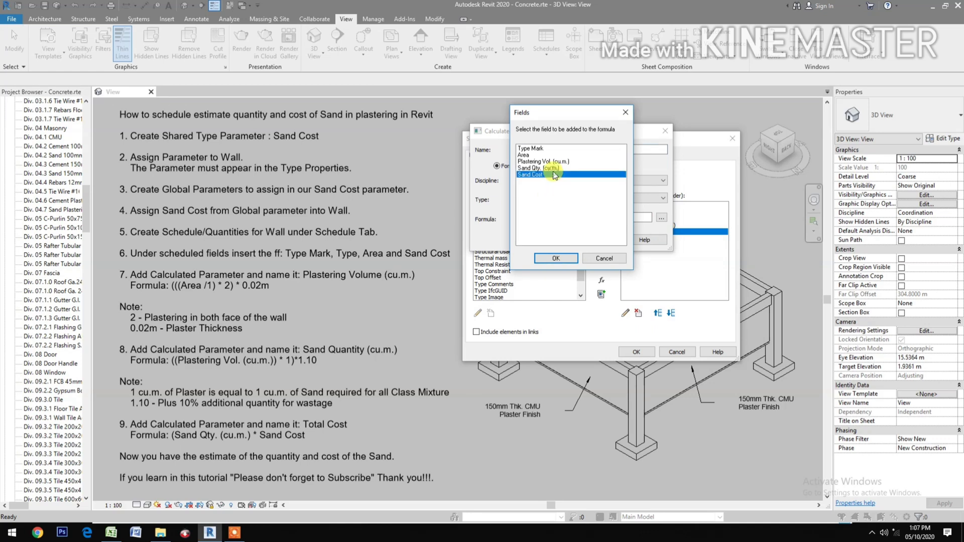
click(548, 265)
text(*)
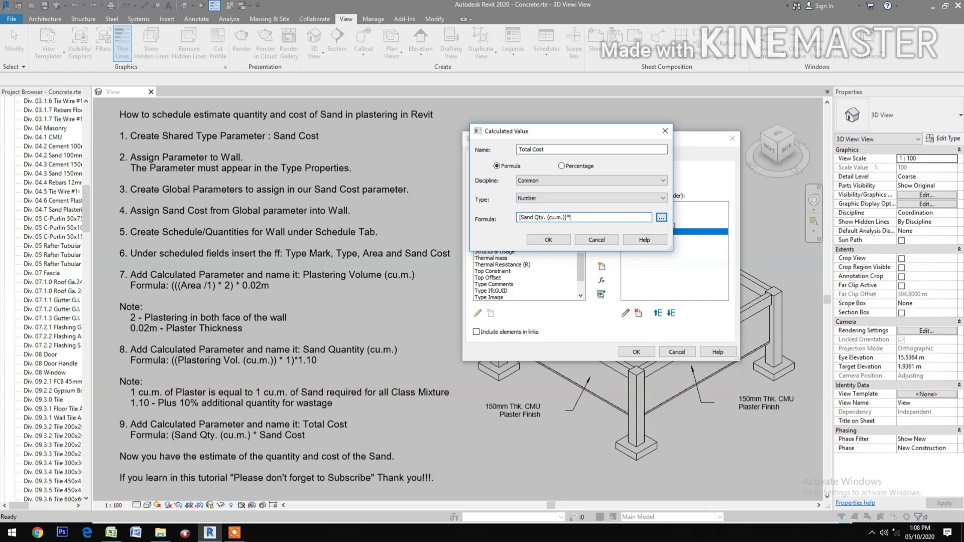
click(661, 217)
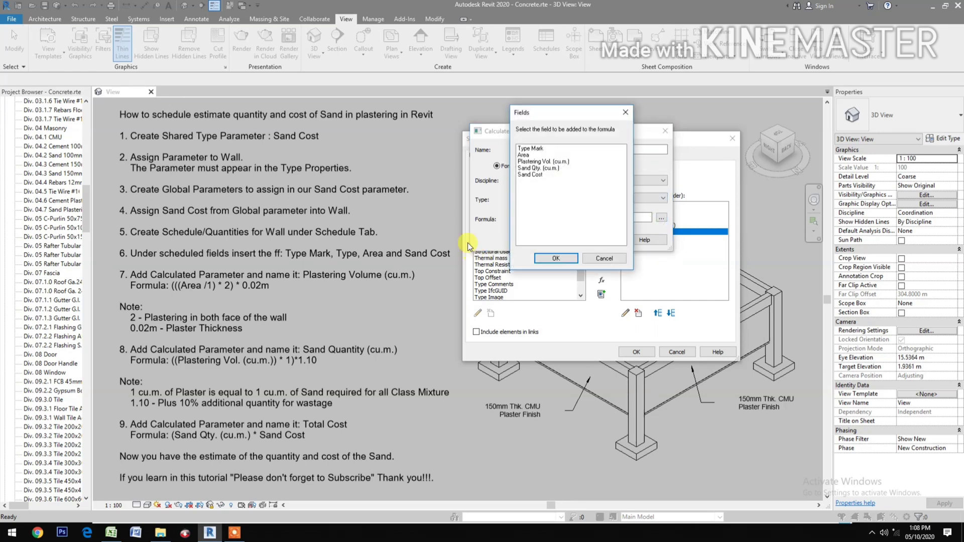
click(528, 176)
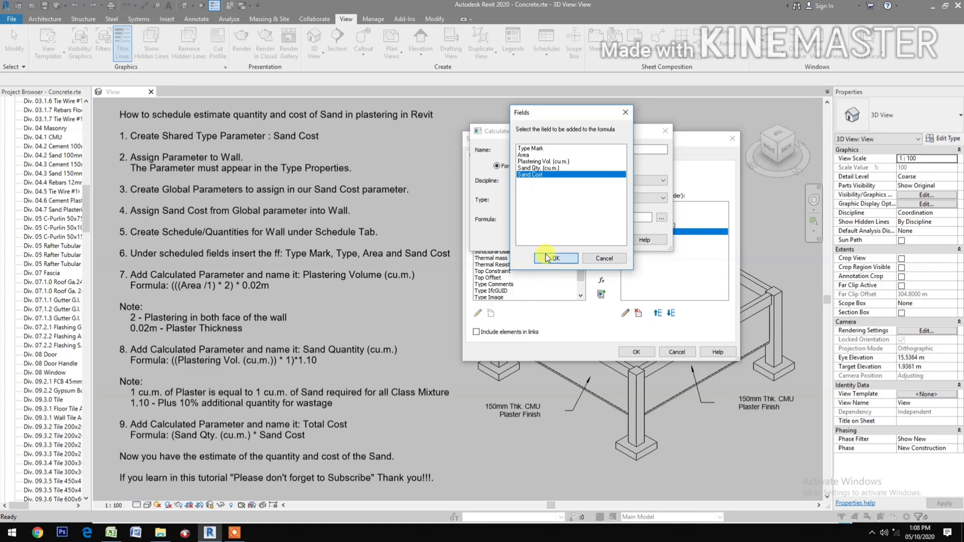
click(552, 258)
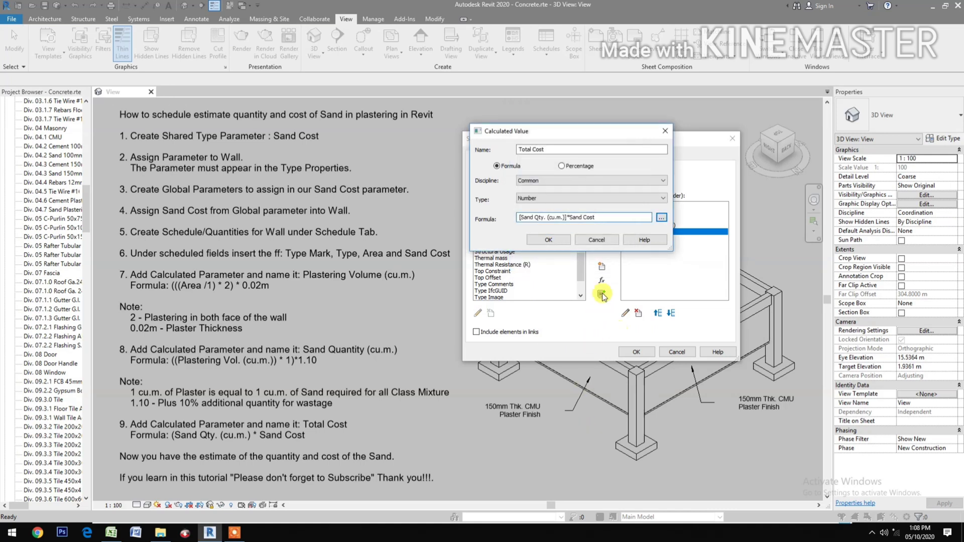
click(576, 199)
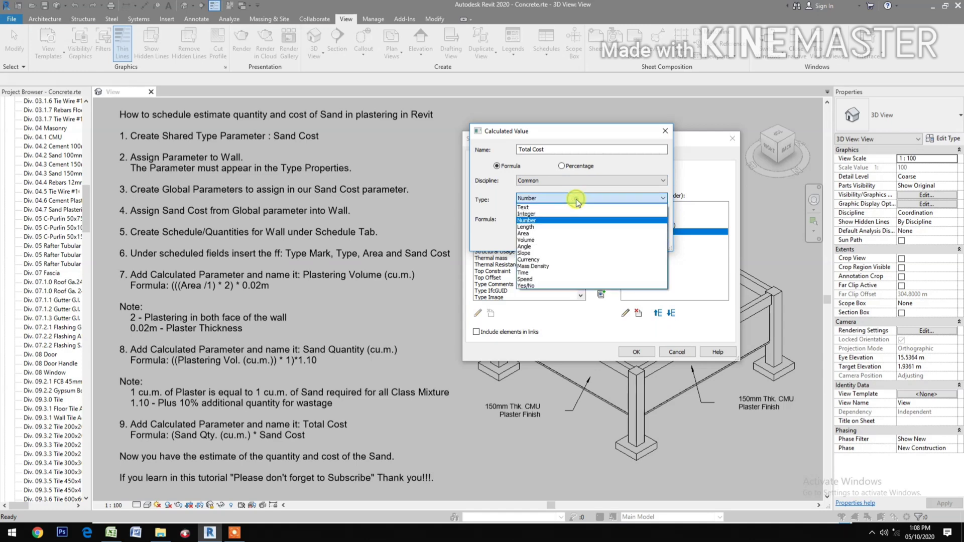
click(555, 260)
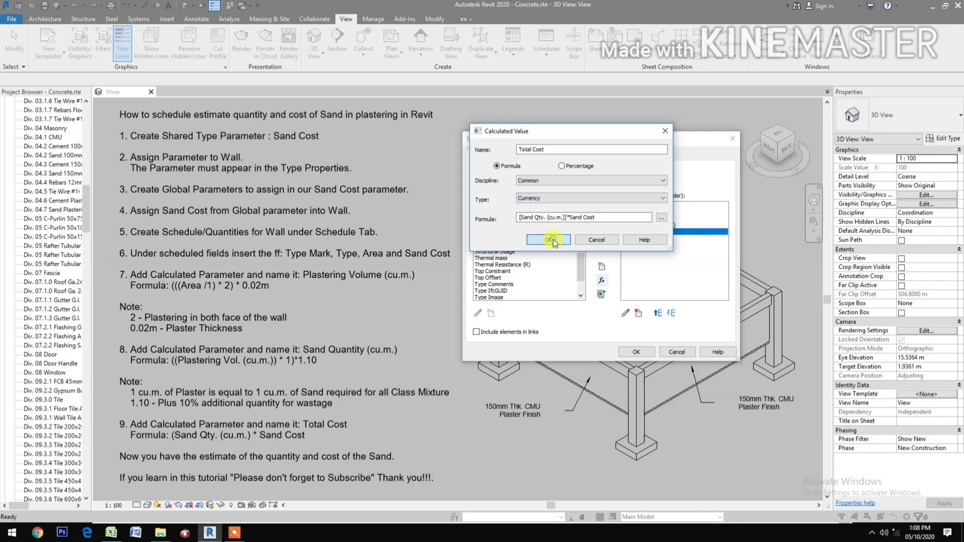
click(551, 240)
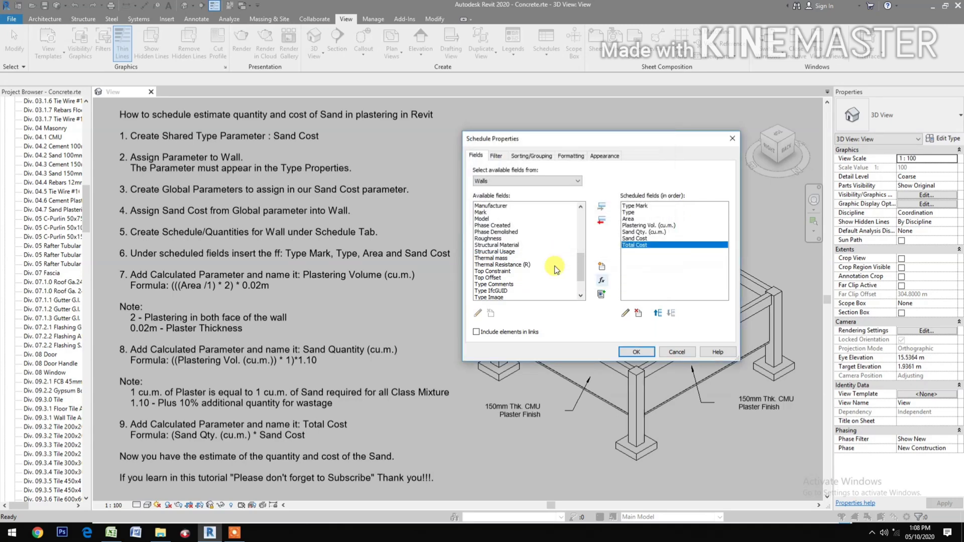
Apply the field list so Wall Schedule 4 shows Total Cost, then reopen its Fields properties
click(635, 350)
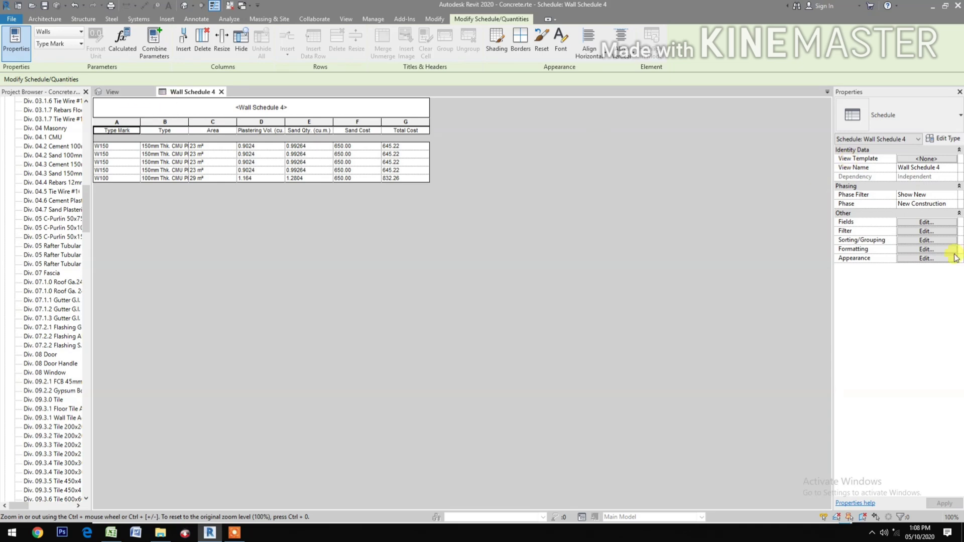
click(929, 223)
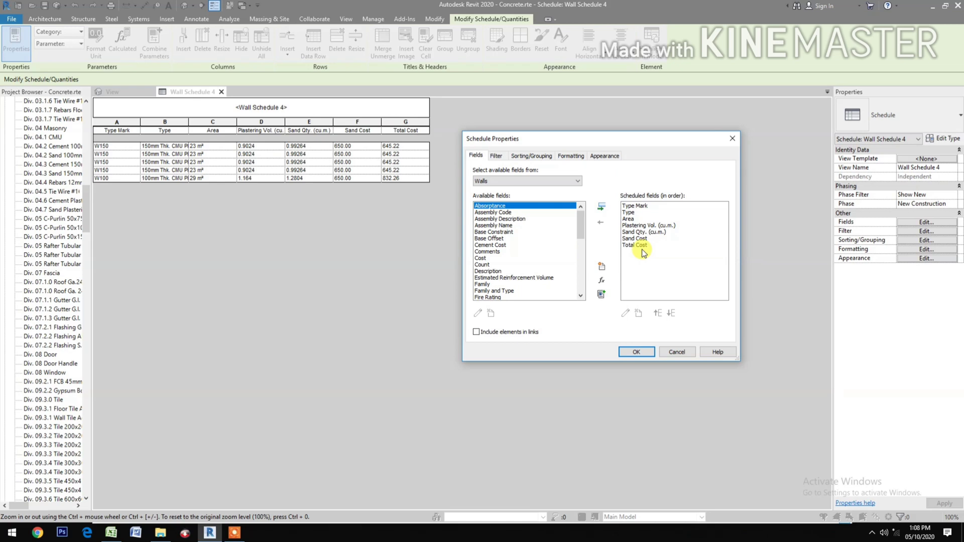
Enable Grand totals, and make Total Cost right-aligned in project currency format with totals calculated
click(527, 156)
click(477, 294)
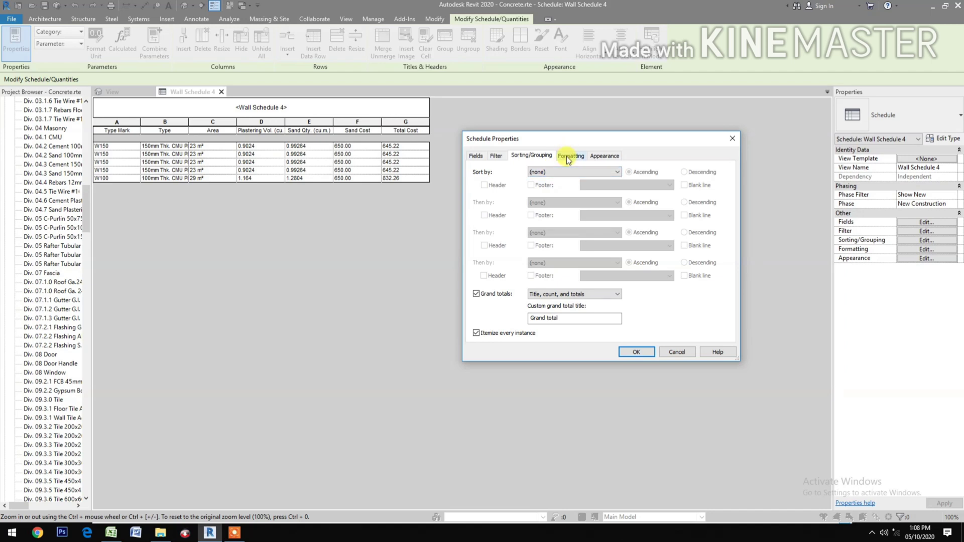
click(570, 156)
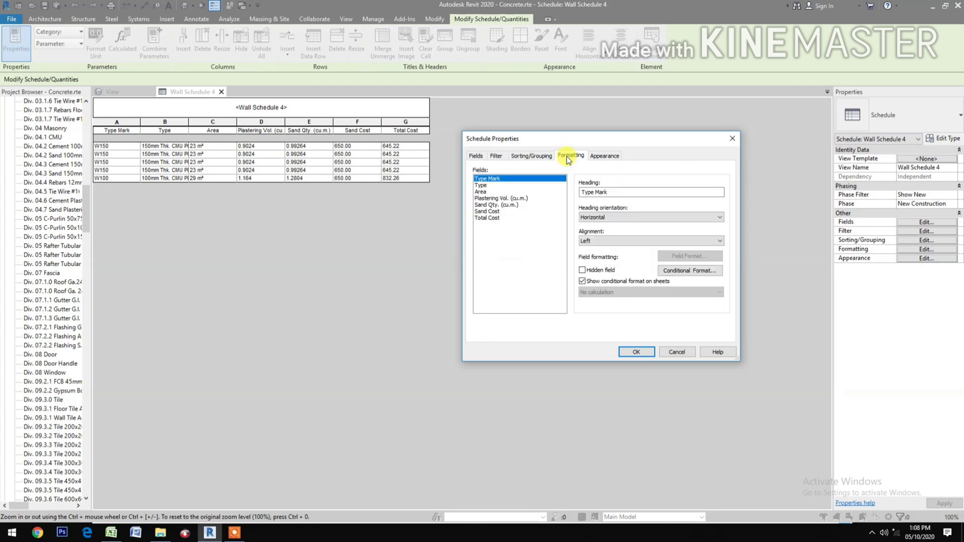
click(490, 219)
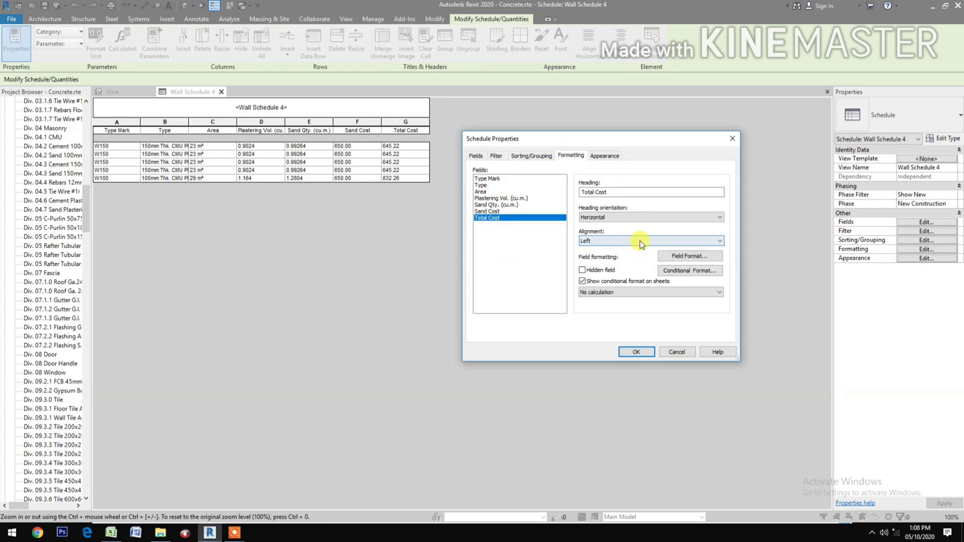
click(640, 240)
click(628, 263)
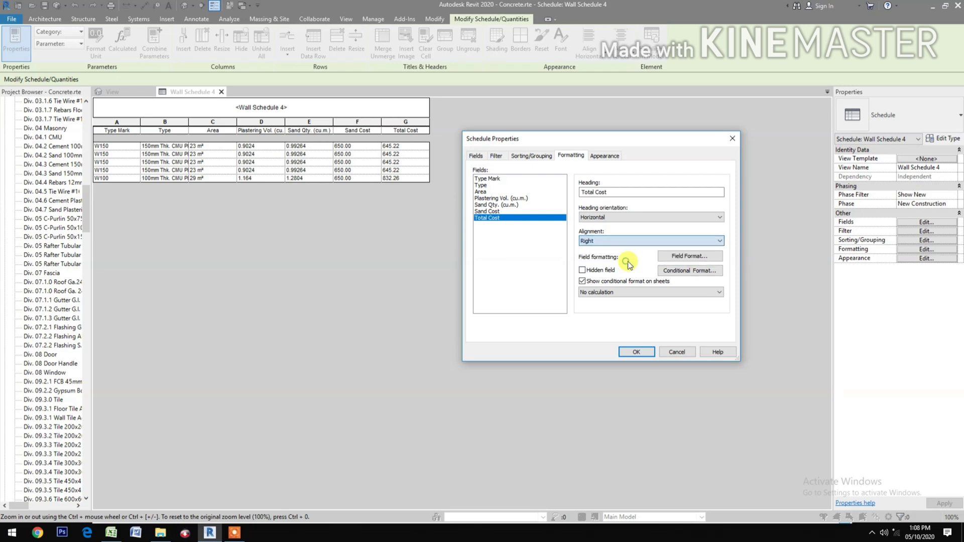
click(681, 258)
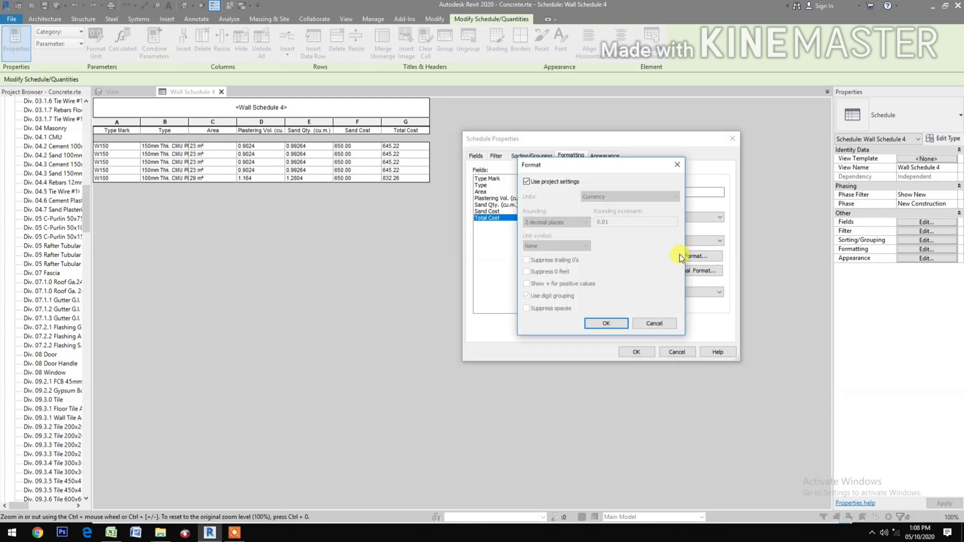
click(602, 326)
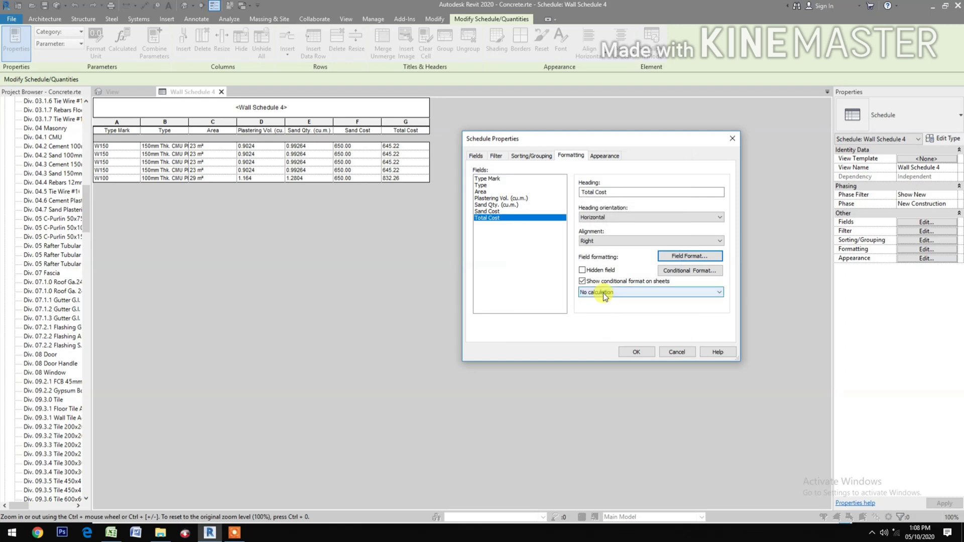
click(603, 294)
click(605, 307)
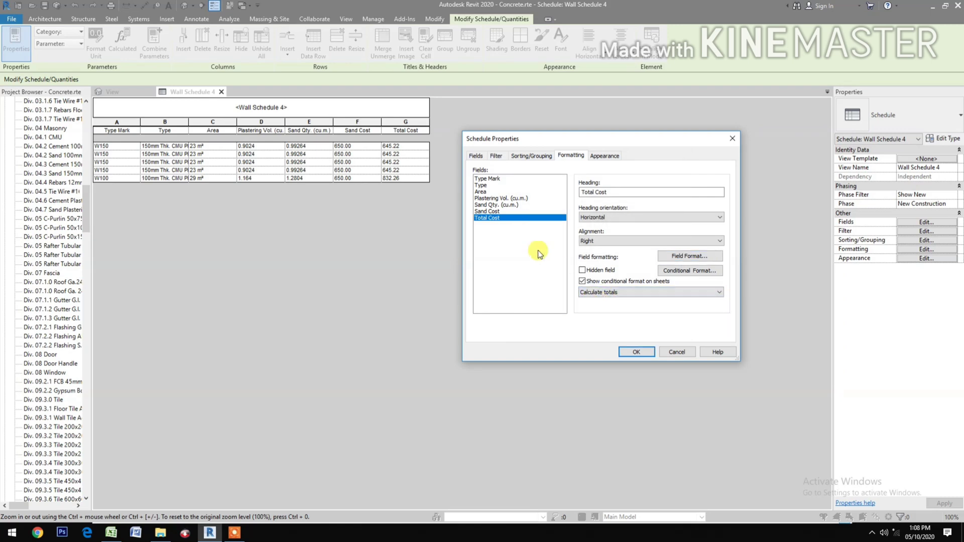
click(495, 211)
Right-align the Sand Cost column, keeping its project number format
click(604, 241)
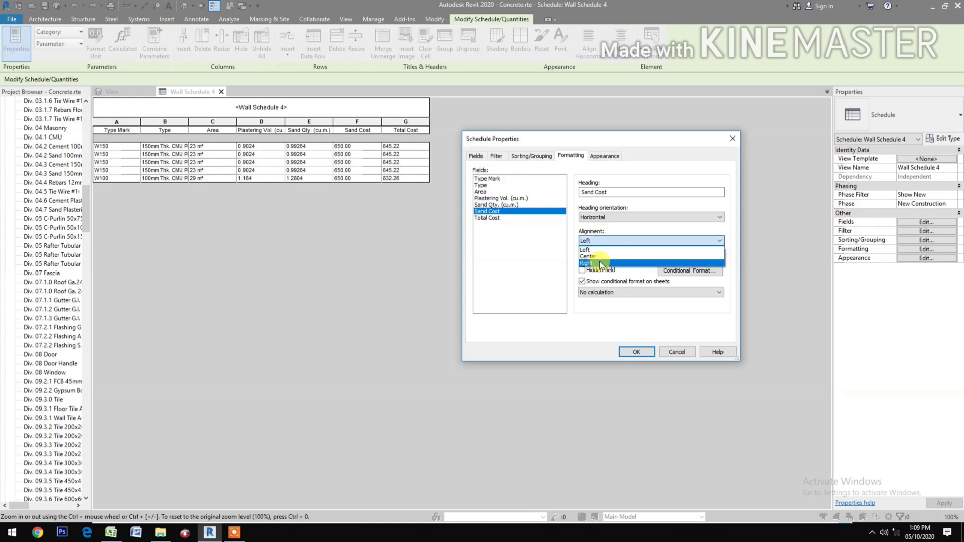
click(600, 262)
click(679, 257)
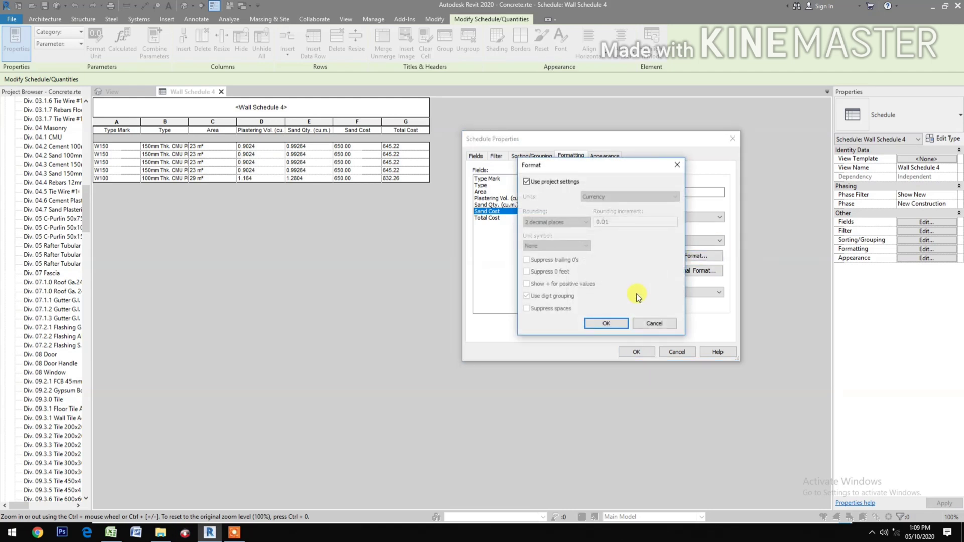
click(606, 323)
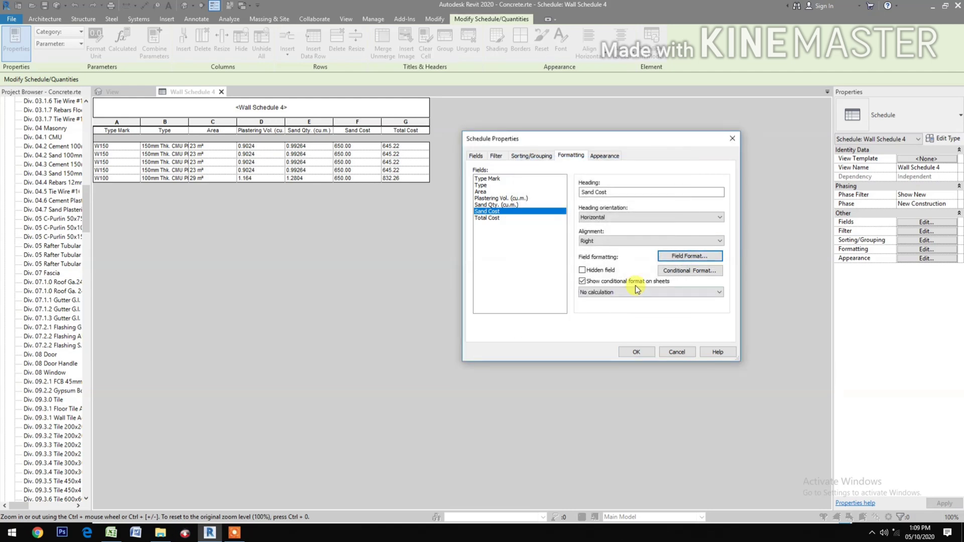
Make Sand Qty. (cu.m.) right-aligned, Fixed to 2 decimal places, with totals calculated
click(517, 203)
click(637, 241)
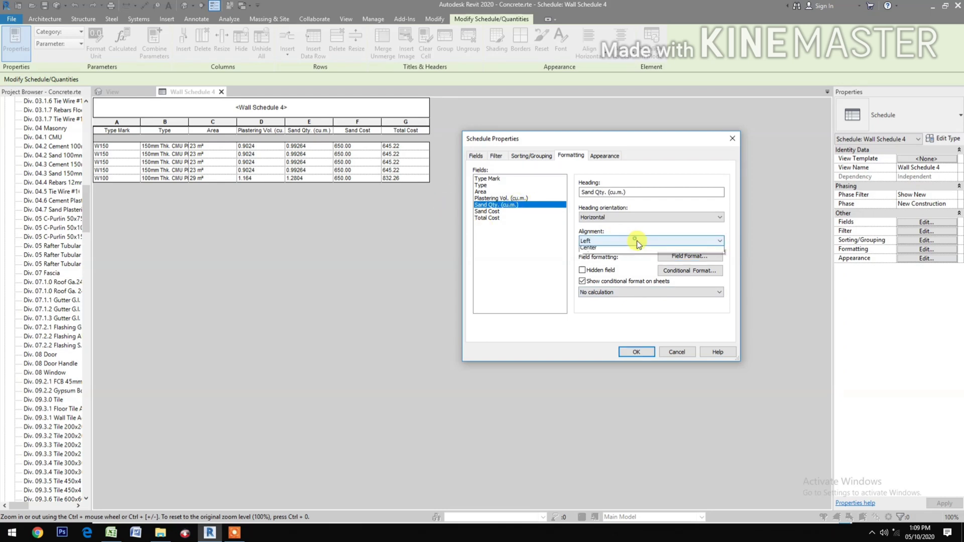
click(631, 261)
click(676, 257)
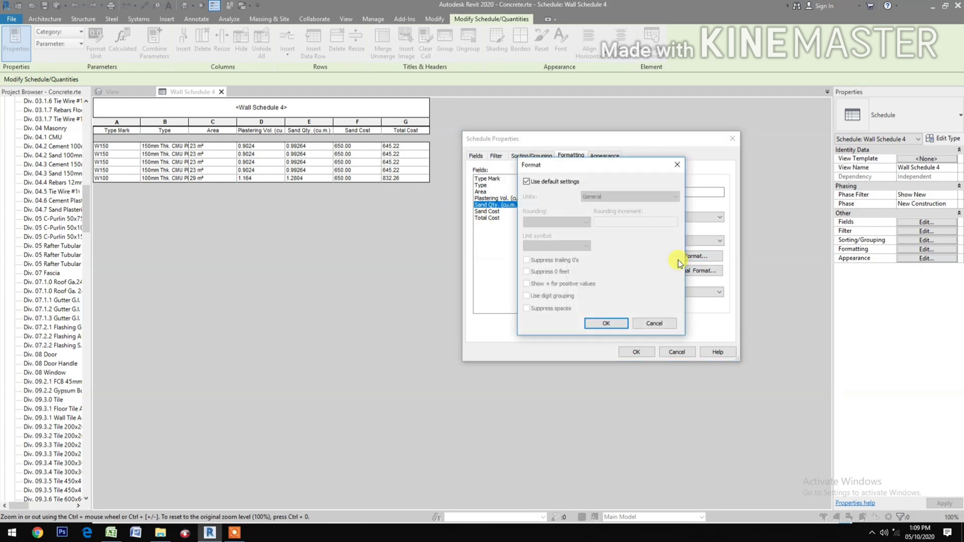
click(526, 182)
click(585, 197)
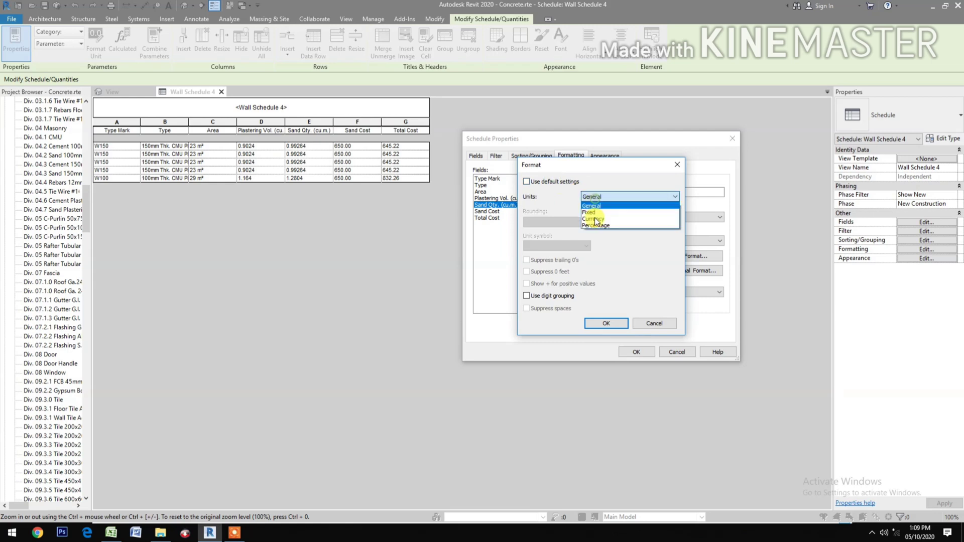
click(584, 219)
click(584, 221)
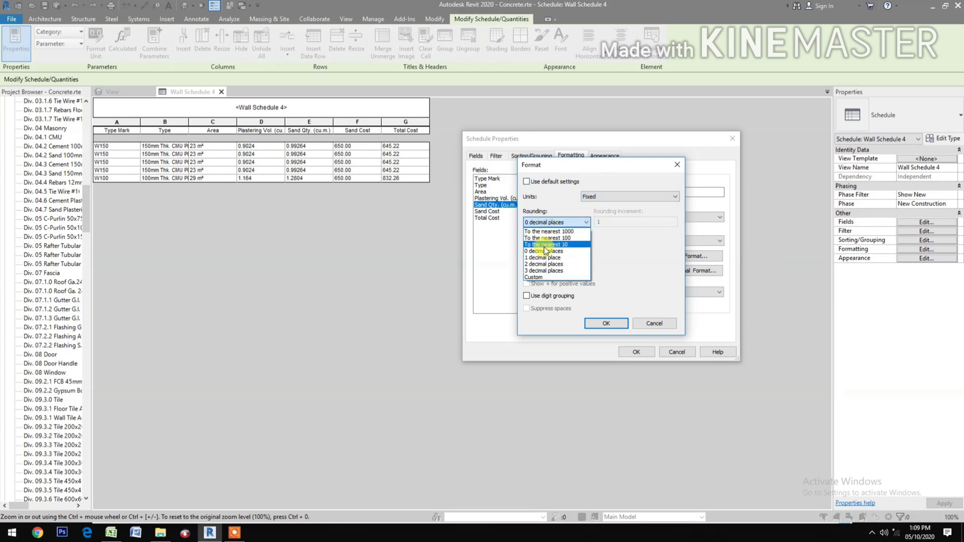
click(546, 265)
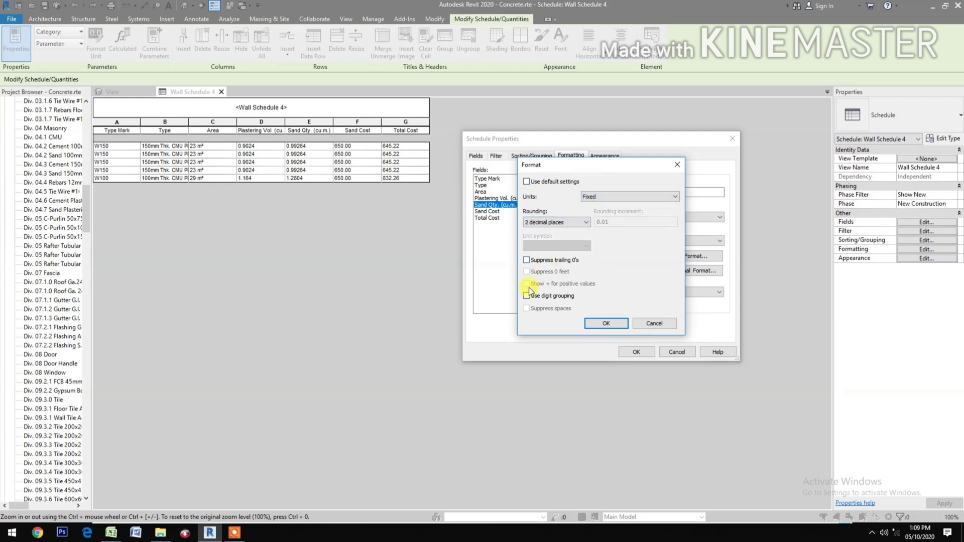
click(619, 323)
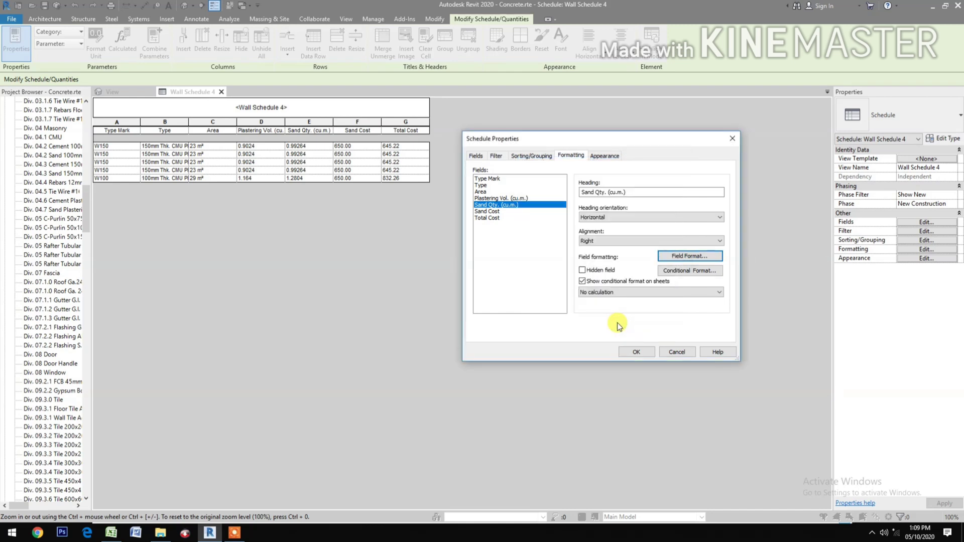
click(620, 295)
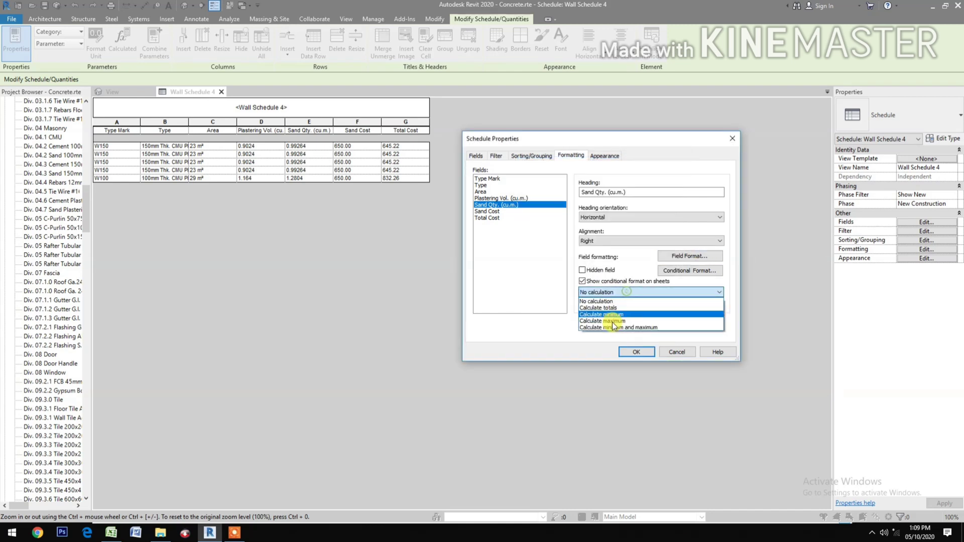
click(613, 308)
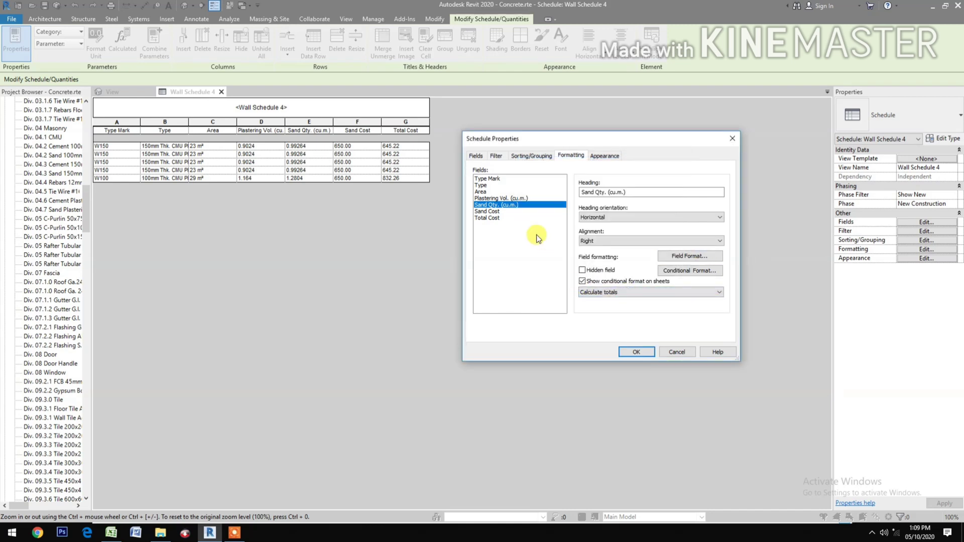
click(517, 198)
Format Plastering Vol. (cu.m.) as right-aligned, Fixed with 2 decimal places, and totalled
click(595, 242)
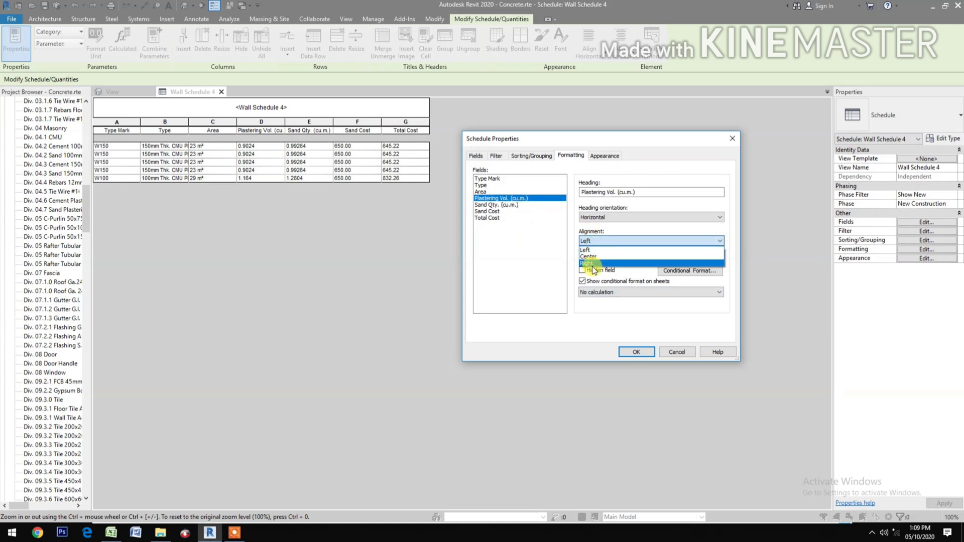
click(592, 265)
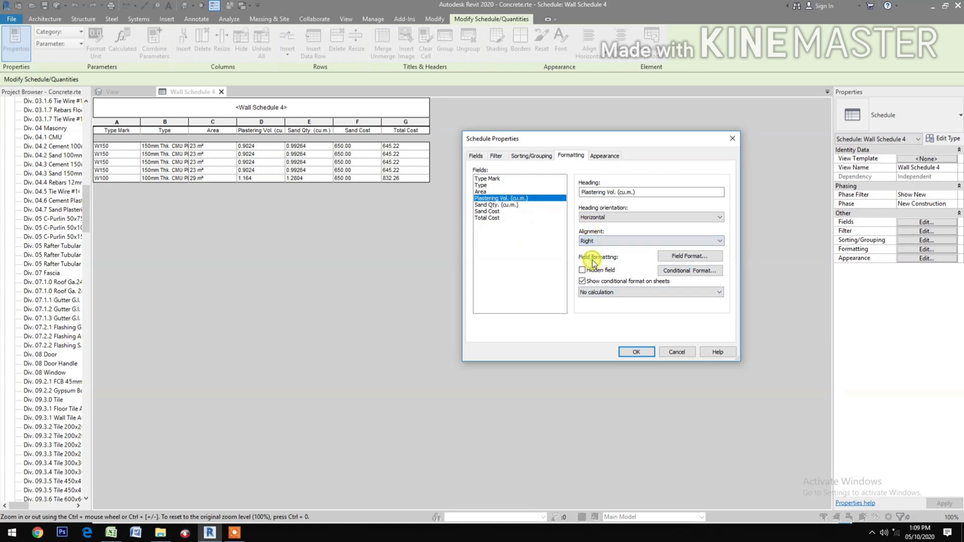
click(674, 257)
click(551, 182)
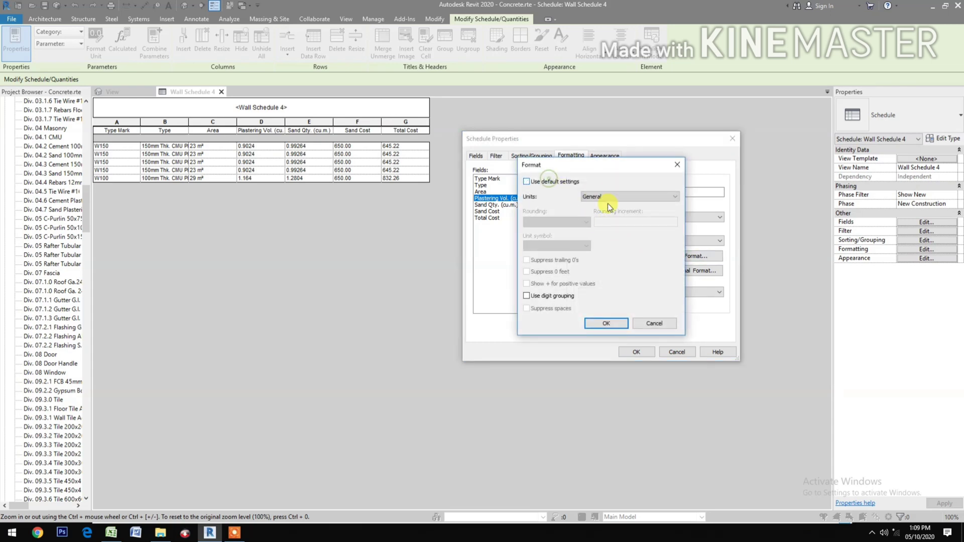
click(611, 196)
click(597, 213)
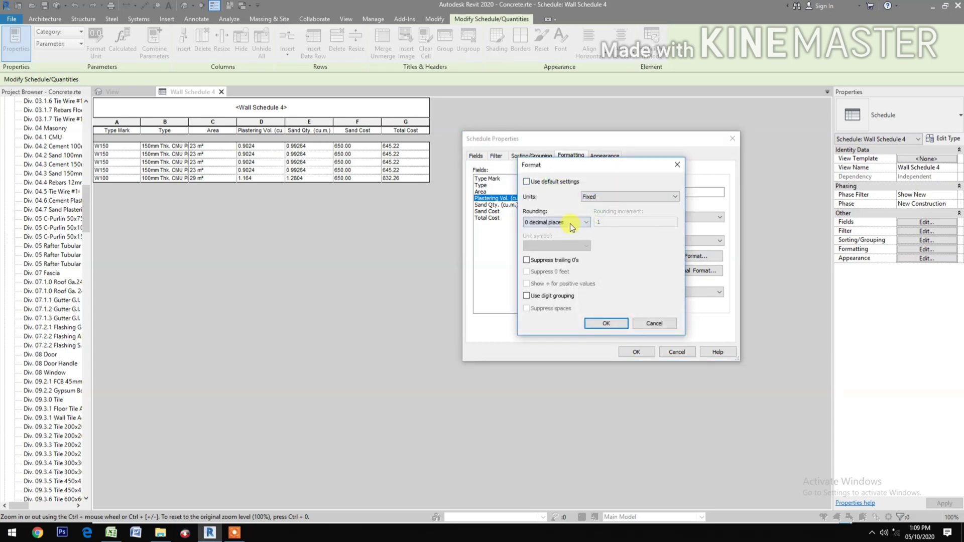
click(570, 223)
click(560, 264)
click(616, 324)
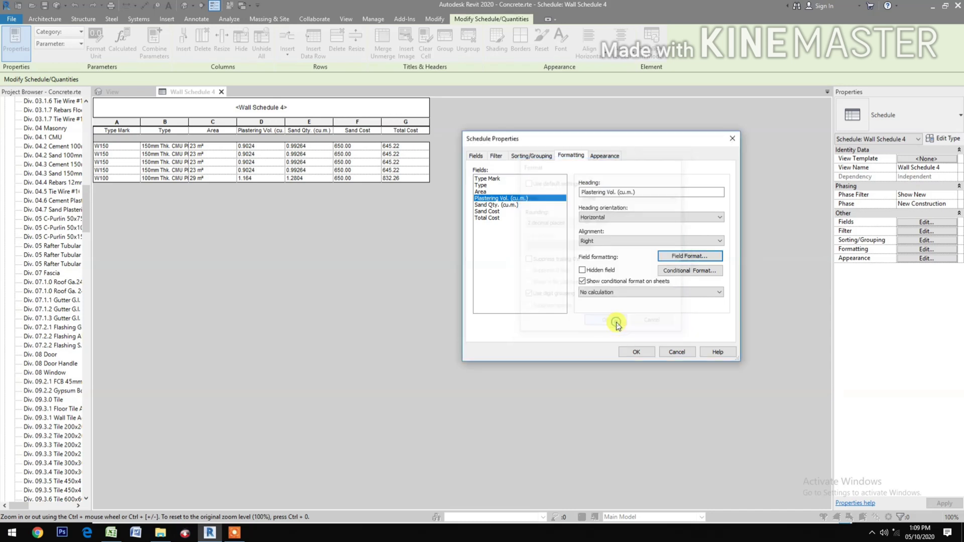
click(628, 293)
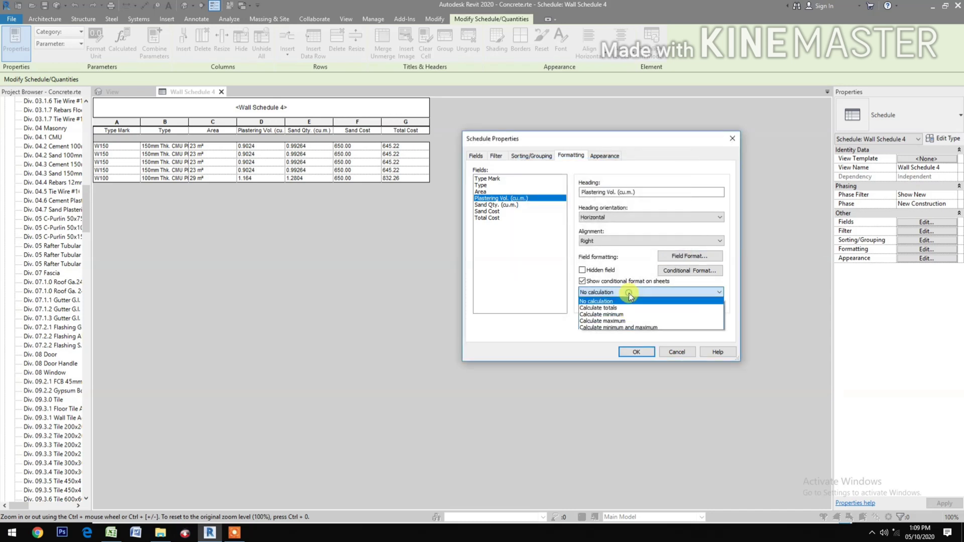
click(612, 308)
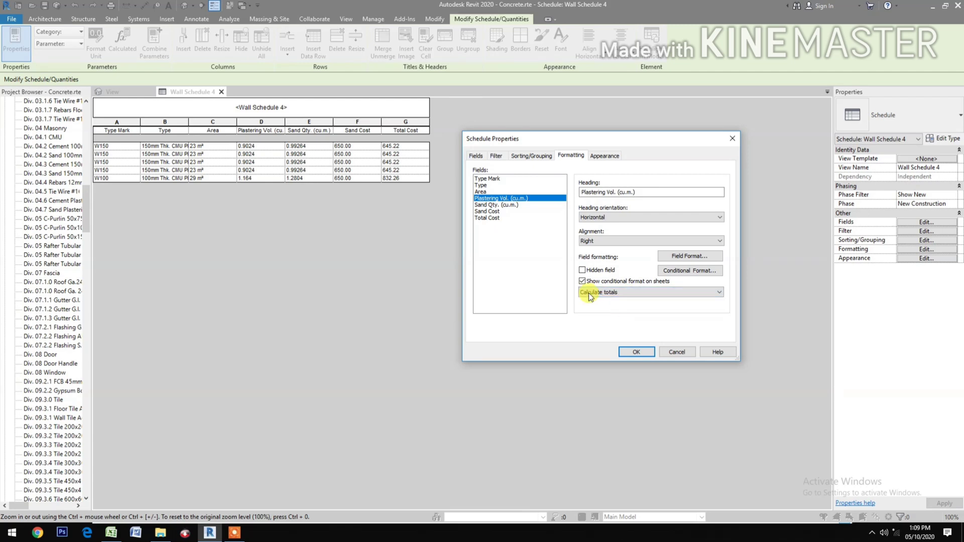
click(492, 193)
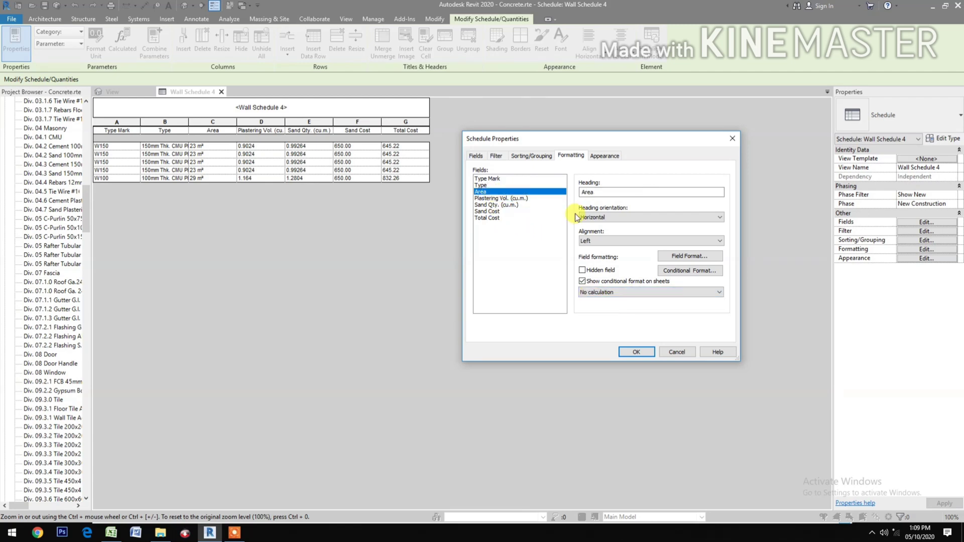
Give the Area column a horizontal heading, calculated totals and right alignment
click(613, 220)
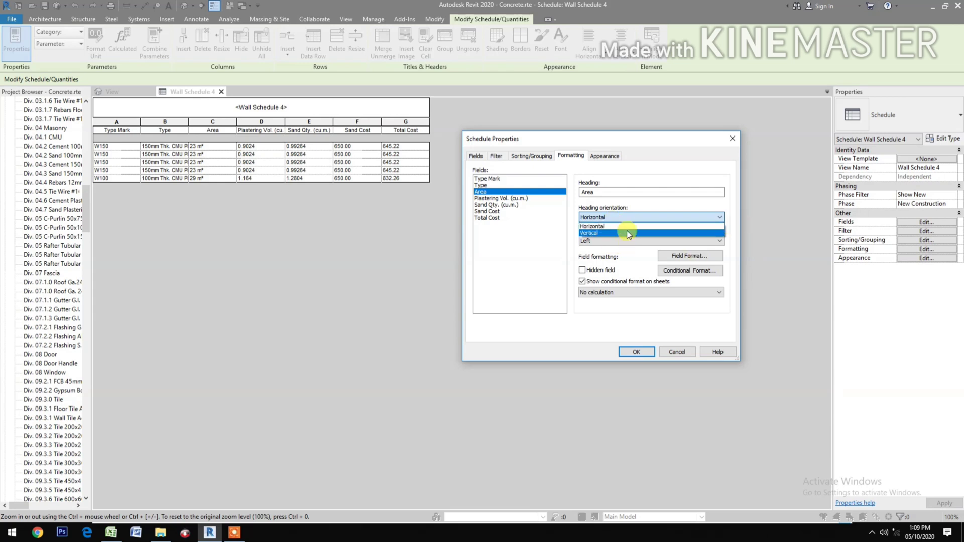
click(664, 169)
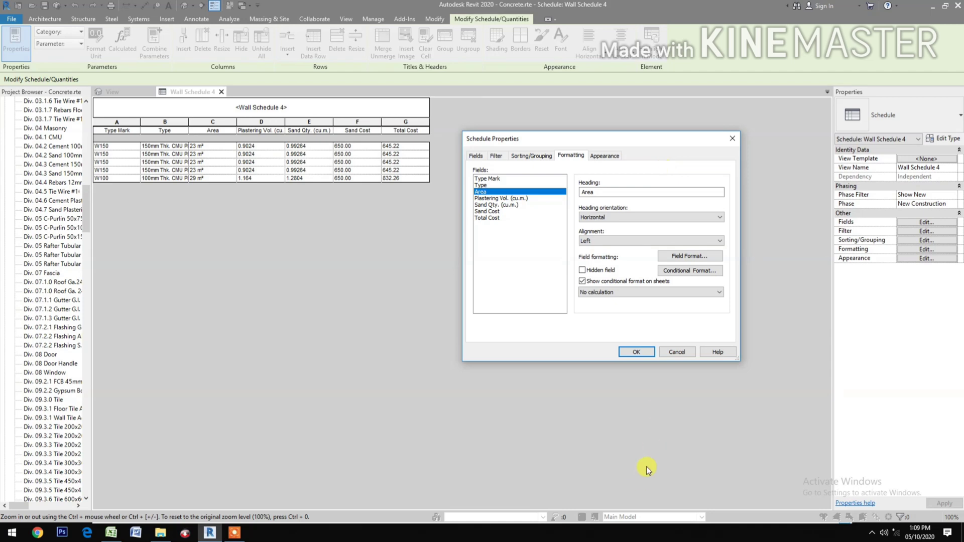
click(627, 292)
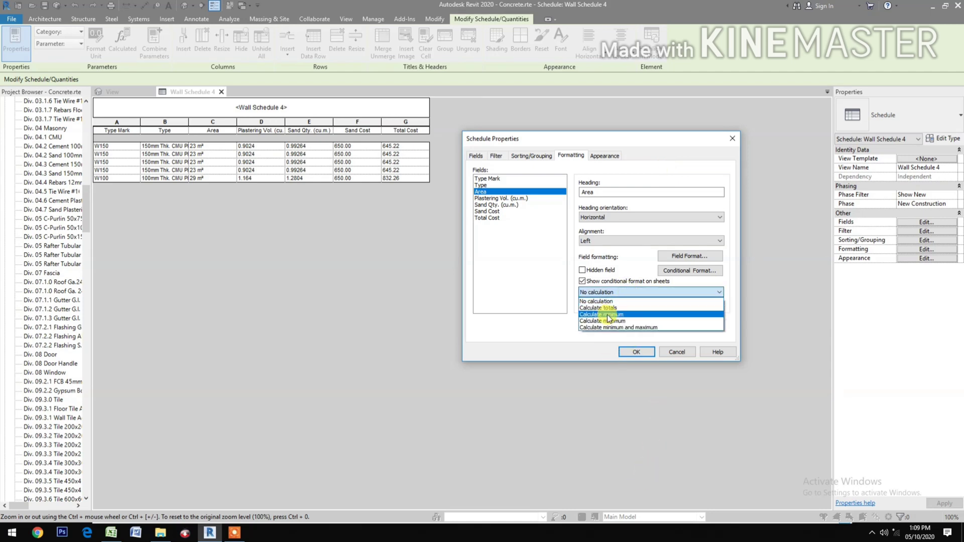
click(610, 303)
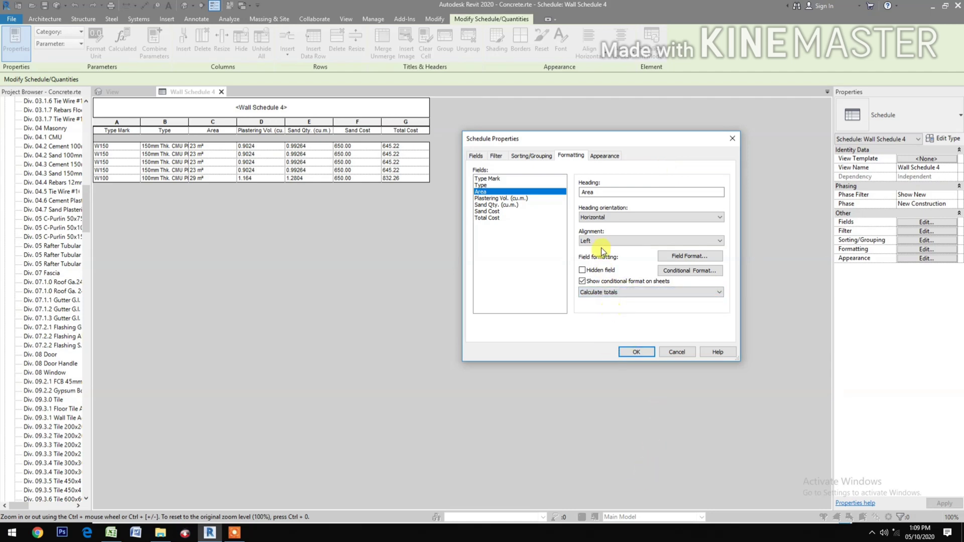
click(610, 237)
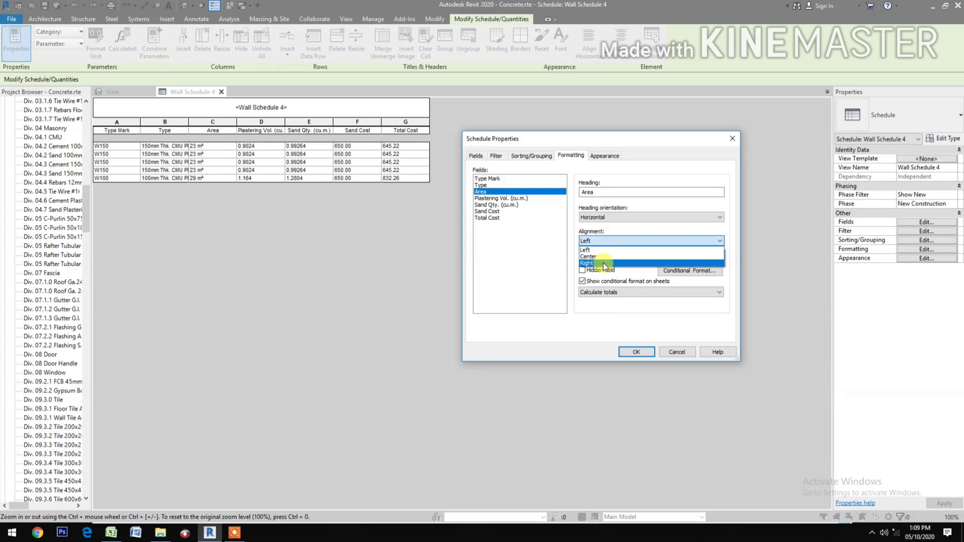
click(604, 263)
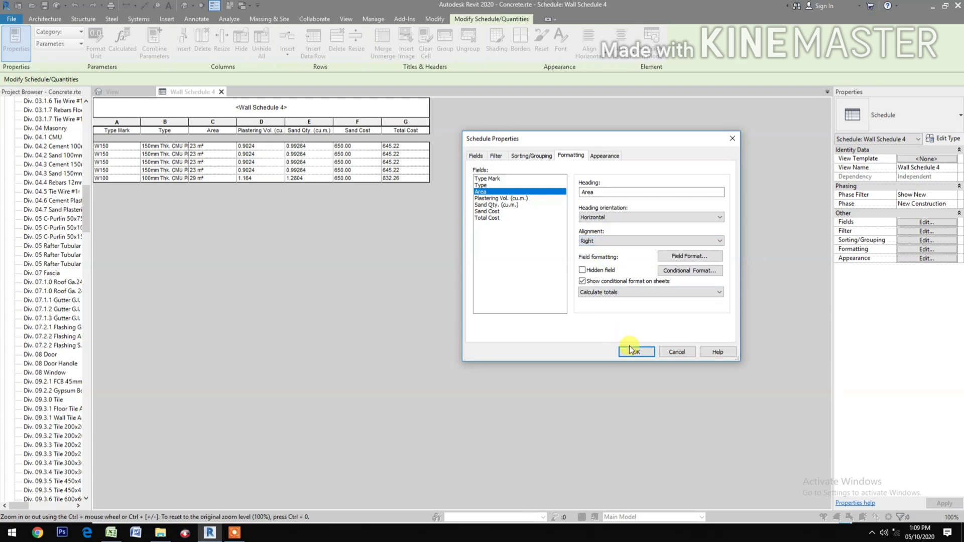
Turn off Blank row before data in Appearance and apply the schedule properties
click(605, 156)
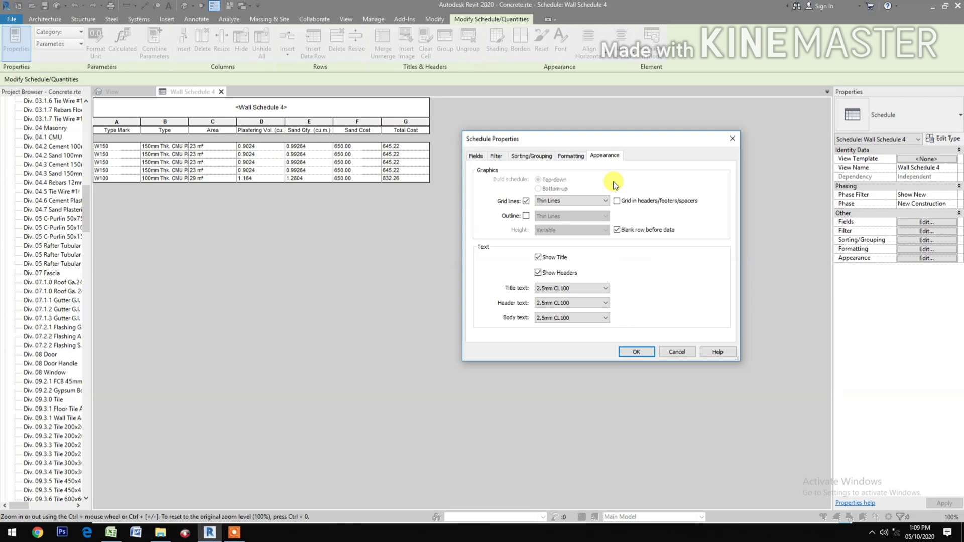
click(618, 231)
click(627, 352)
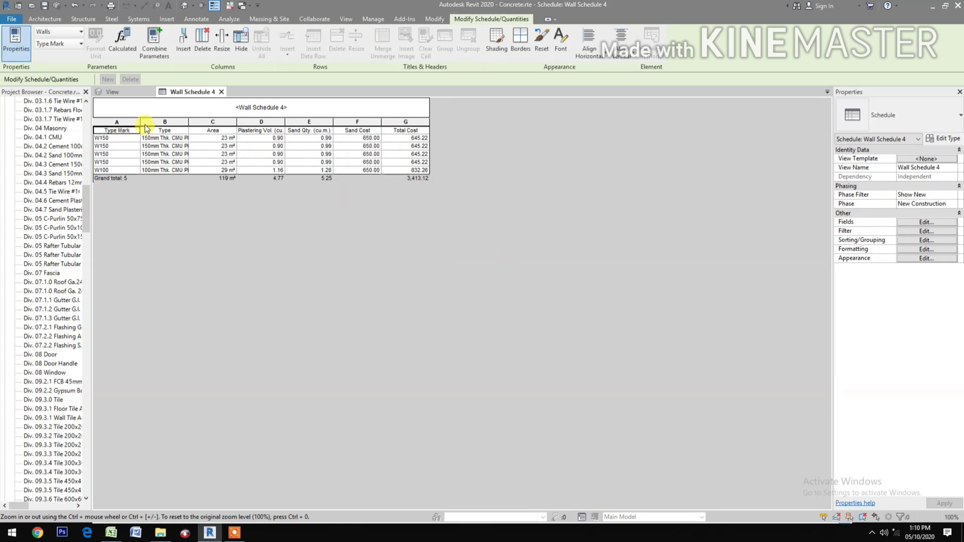
Widen schedule columns B (Type) and D (Plastering Vol.) to fit their full text
drag(189, 124, 230, 123)
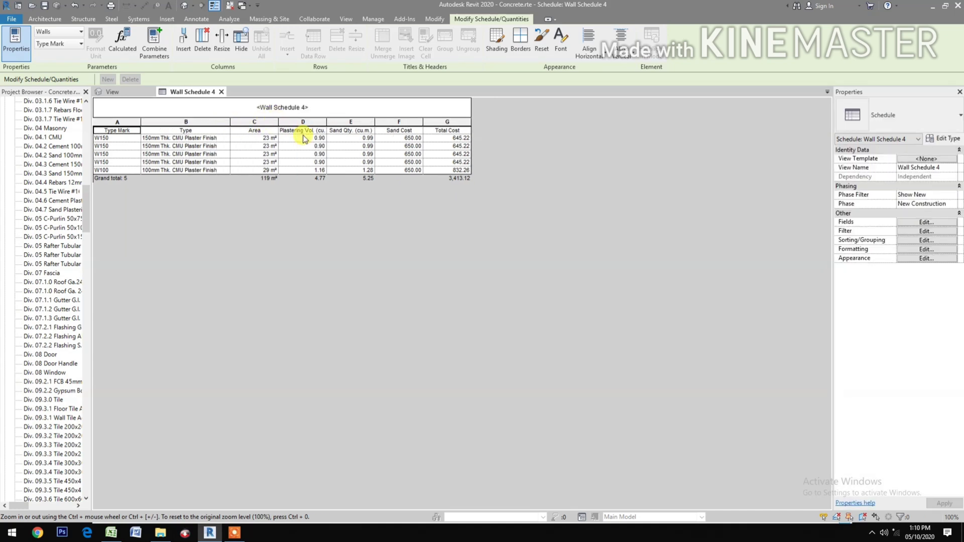
drag(327, 123, 344, 123)
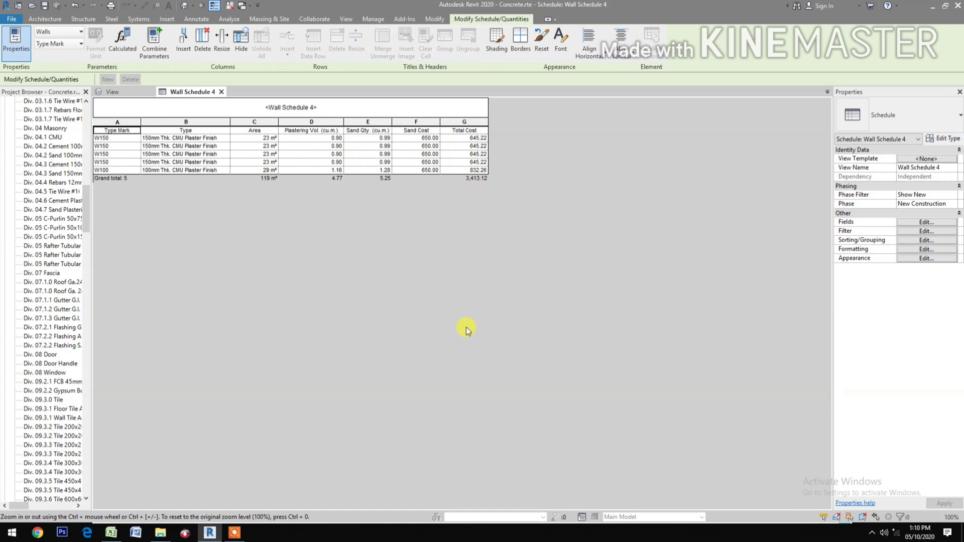
Change the Sand Cost global parameter to 680 and apply it
click(380, 22)
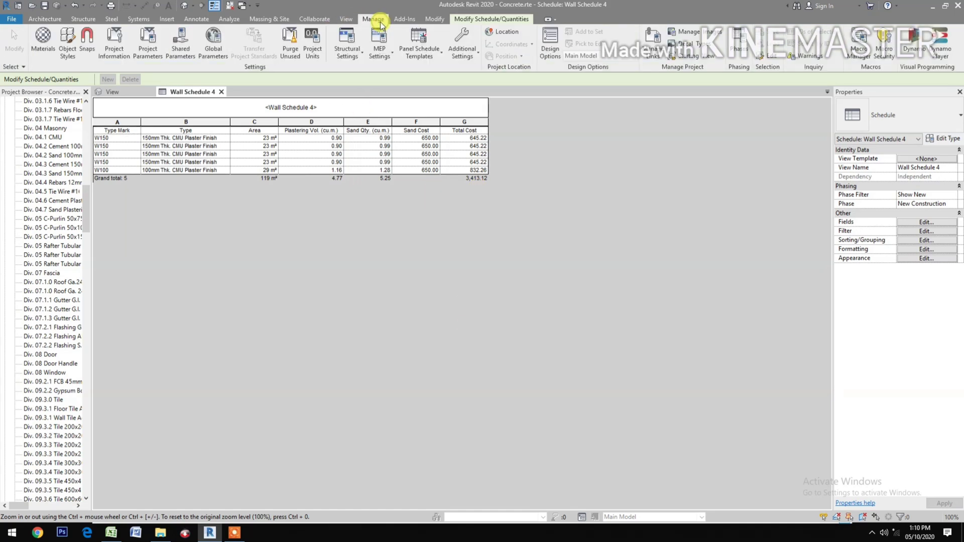
click(213, 40)
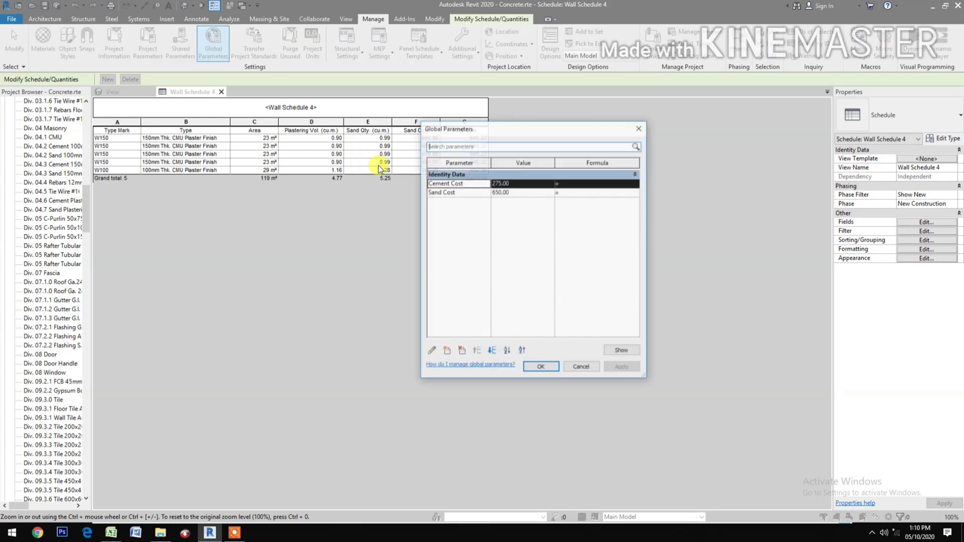
click(499, 192)
click(500, 192)
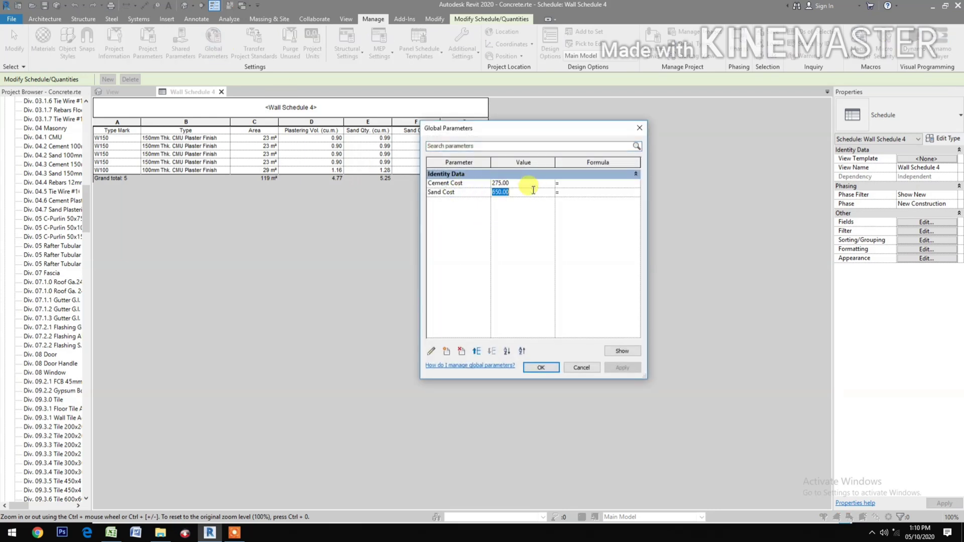
text(680)
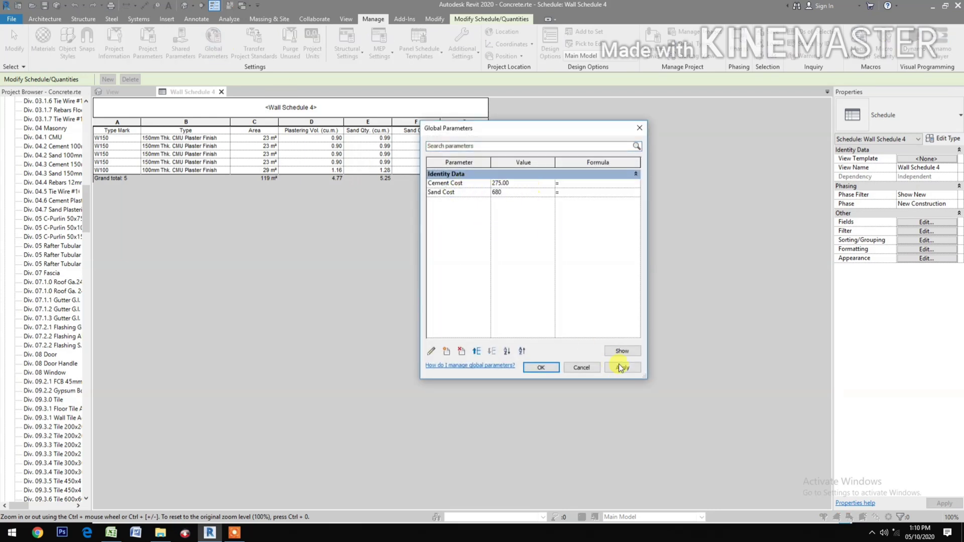
click(622, 368)
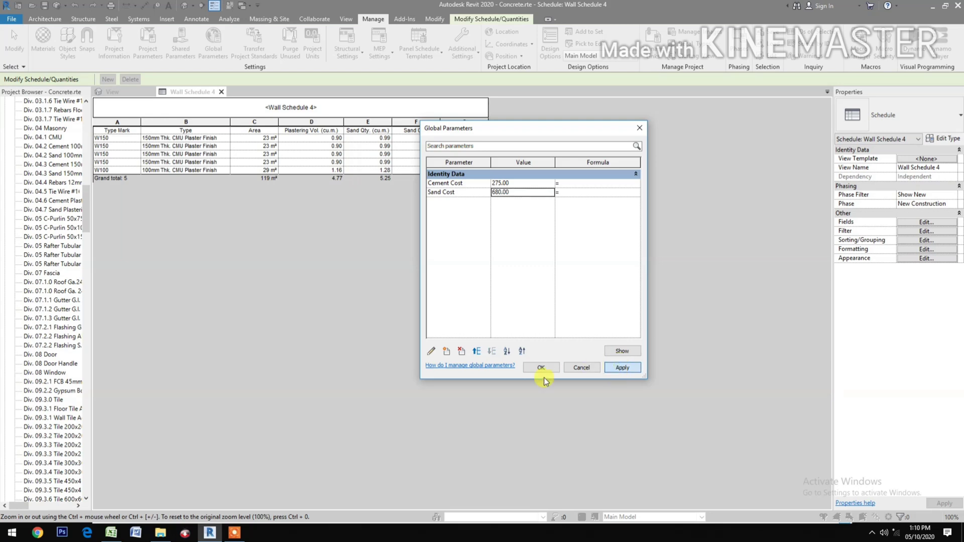
click(542, 368)
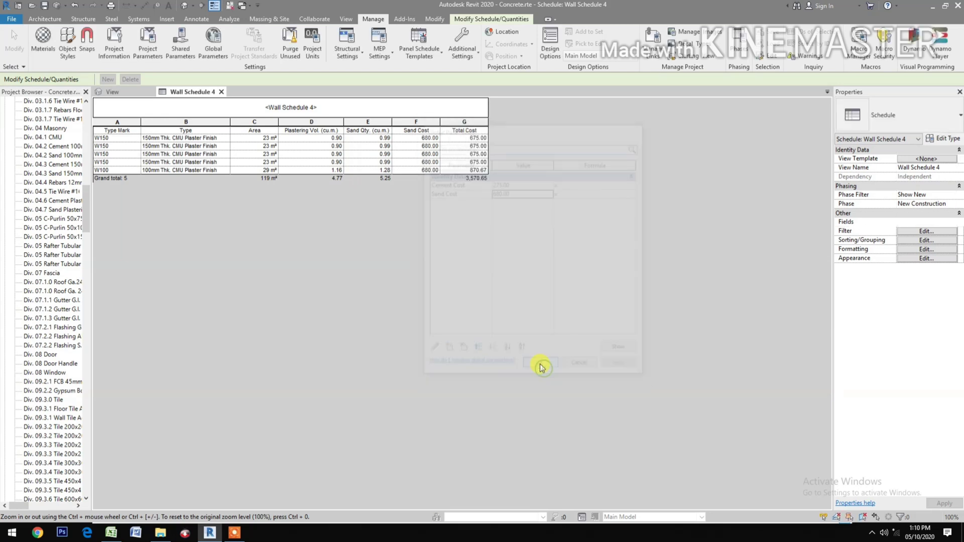